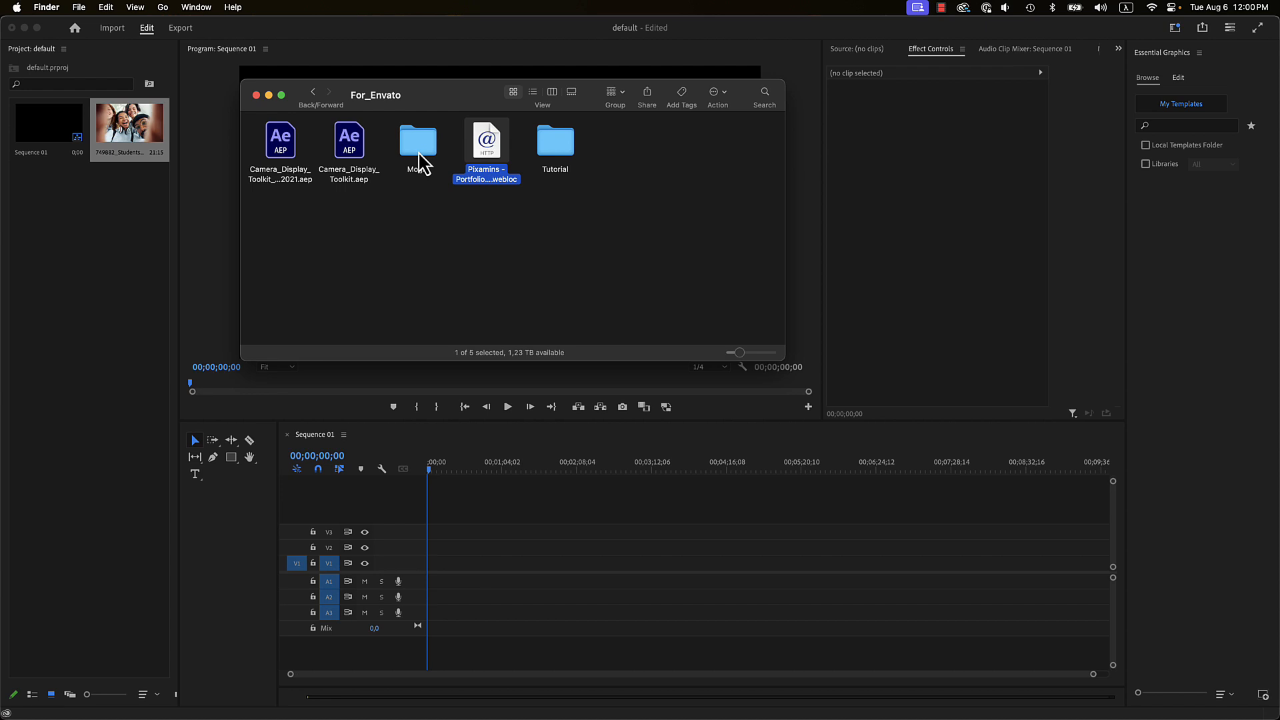
Step: Open the HD folder inside the Mogrt templates folder
double_click(418, 160)
left_click_drag(479, 102, 484, 95)
left_click_drag(543, 148, 282, 202)
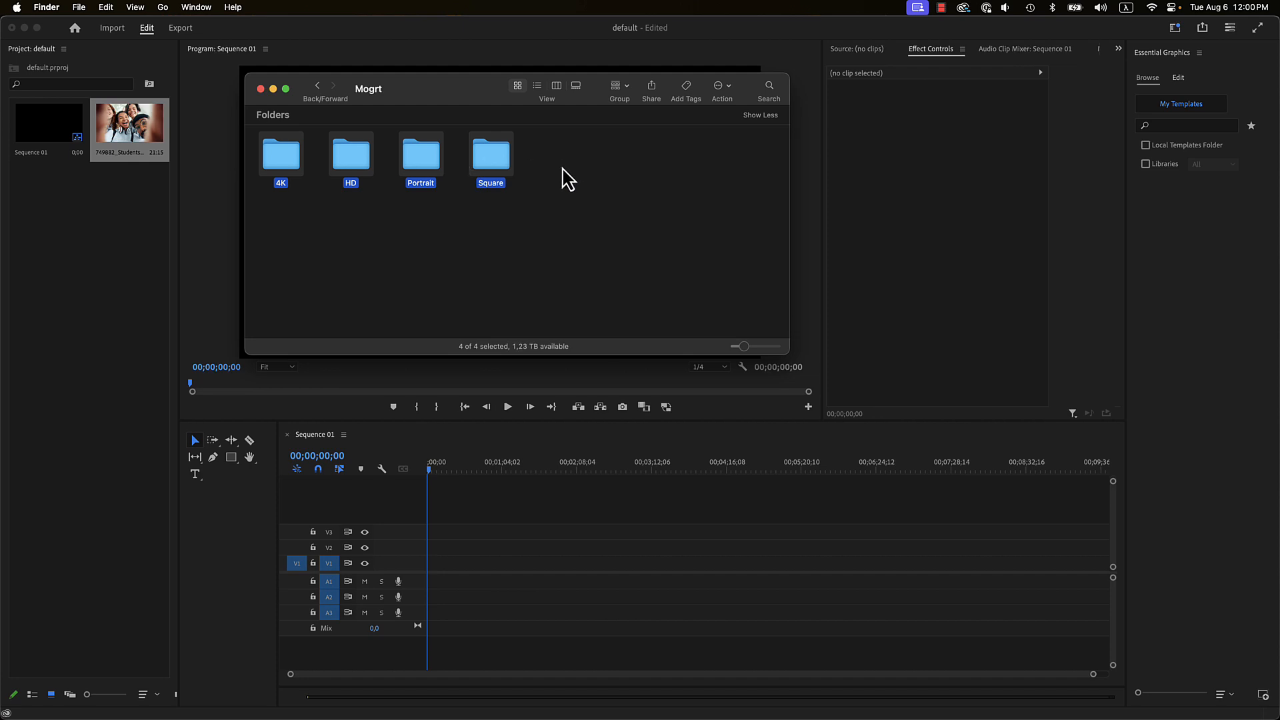
left_click(561, 227)
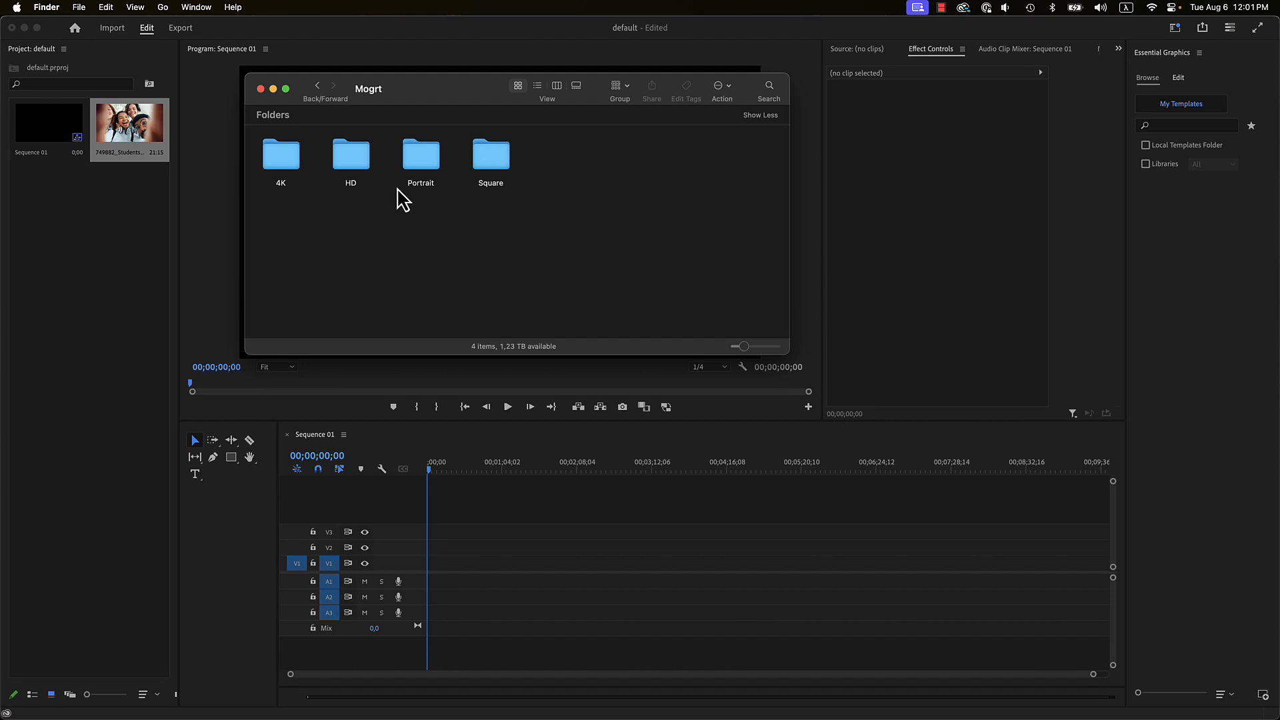
double_click(350, 162)
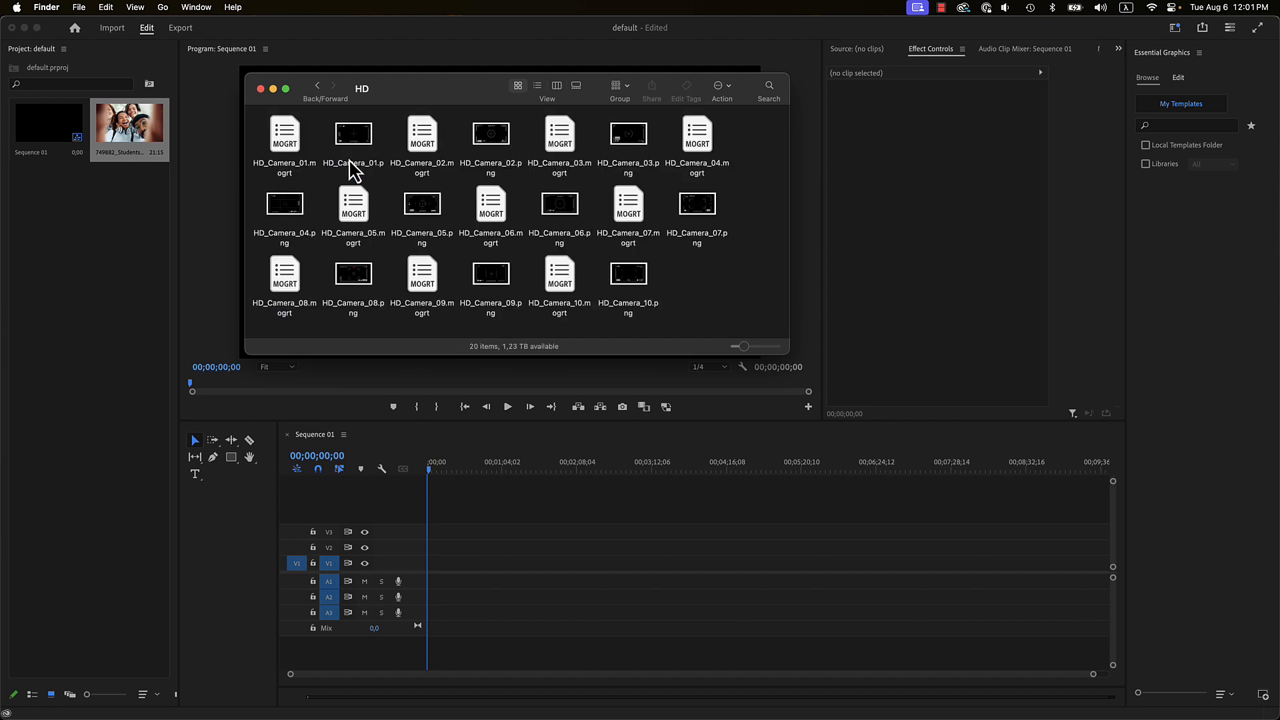
Step: Place HD_Camera_01.mogrt at the start of video track V1 and change the sequence settings to match the clip
left_click(280, 148)
left_click(413, 143)
left_click(553, 137)
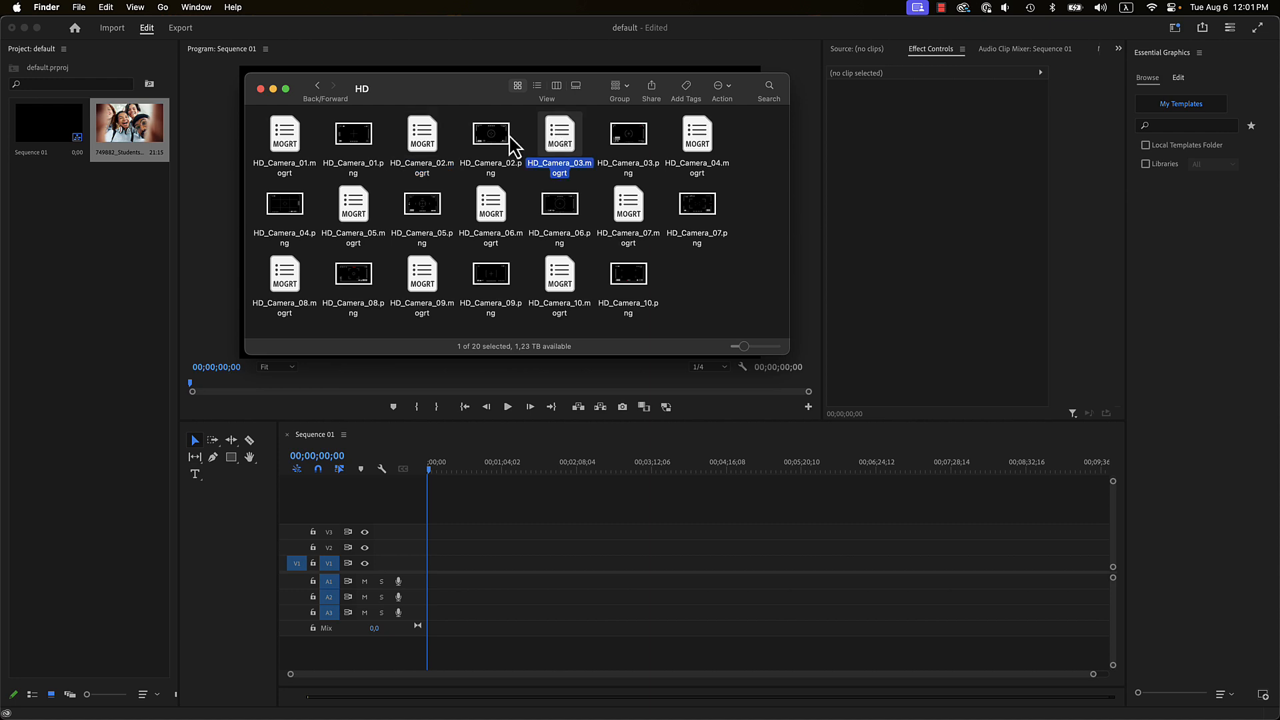
left_click_drag(291, 144, 428, 565)
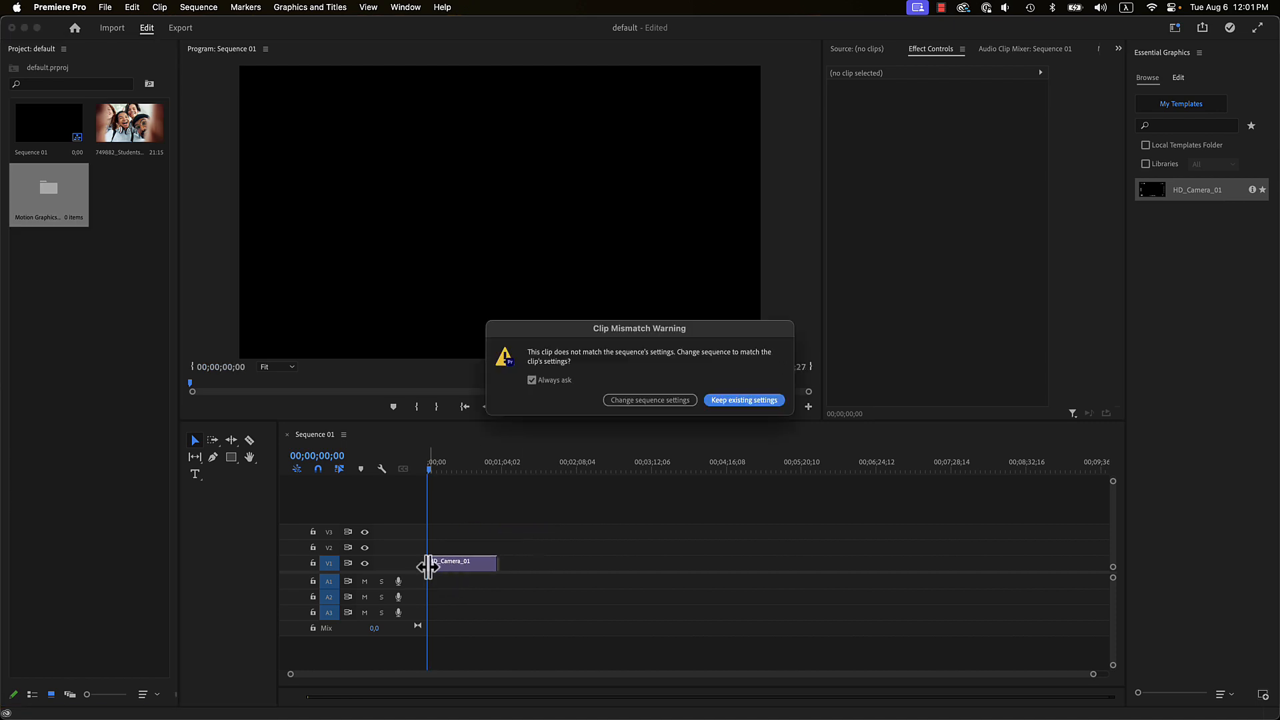
left_click(650, 400)
Step: Select the HD_Camera_01 clip in the sequence and widen the Essential Graphics area showing its editable properties
left_click(457, 565)
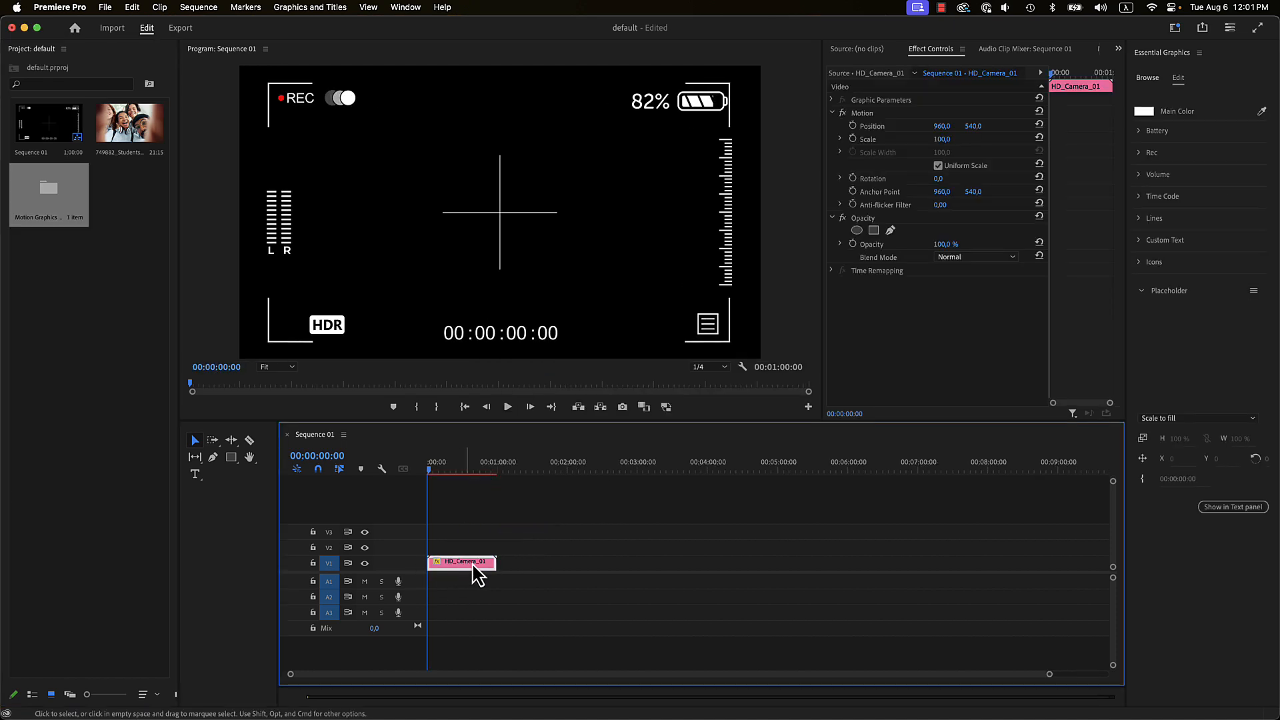
left_click(1168, 88)
left_click_drag(1126, 106, 1043, 104)
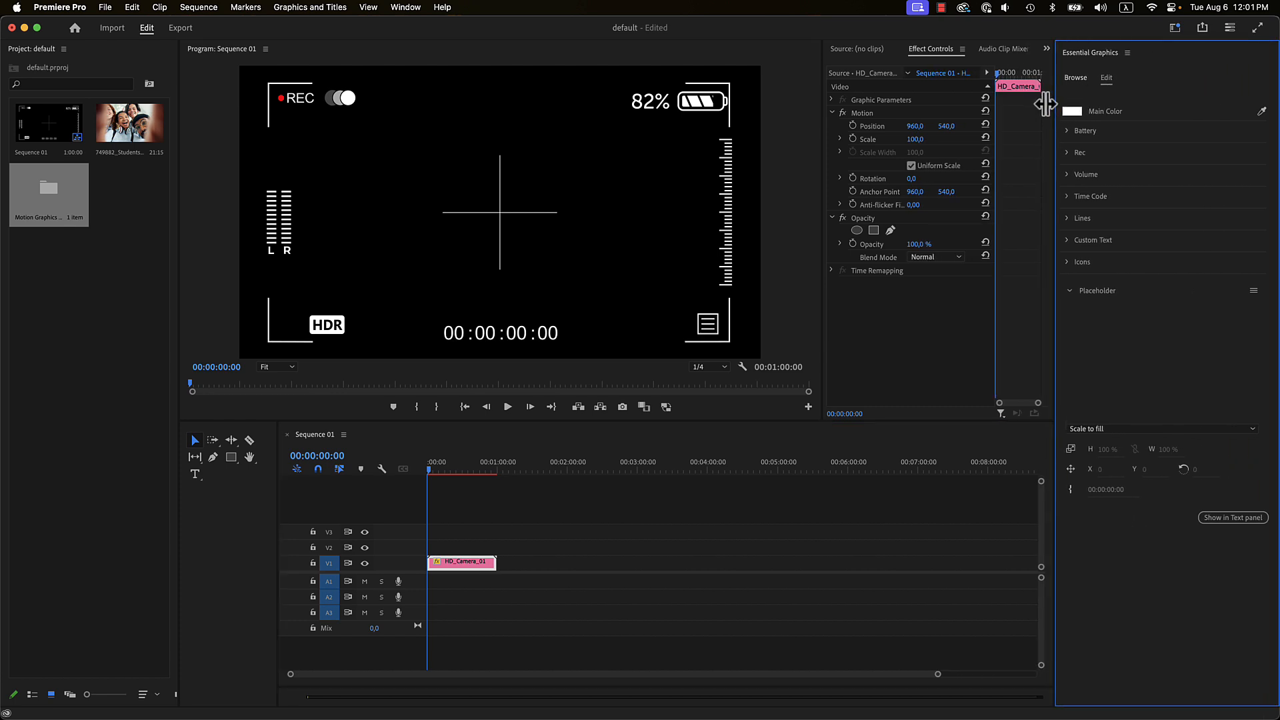
left_click_drag(1043, 104, 1025, 104)
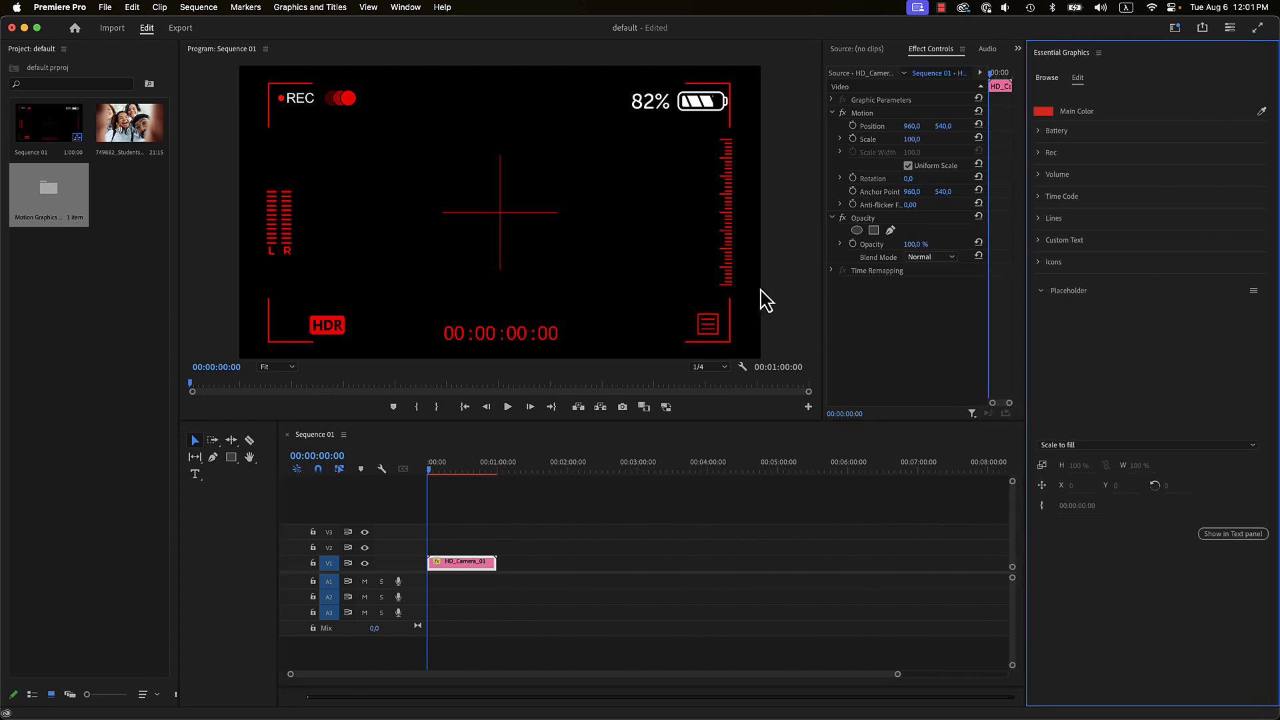
Step: Set the template's Main Color to white (FFFFFF)
left_click(1042, 112)
left_click_drag(619, 352, 465, 461)
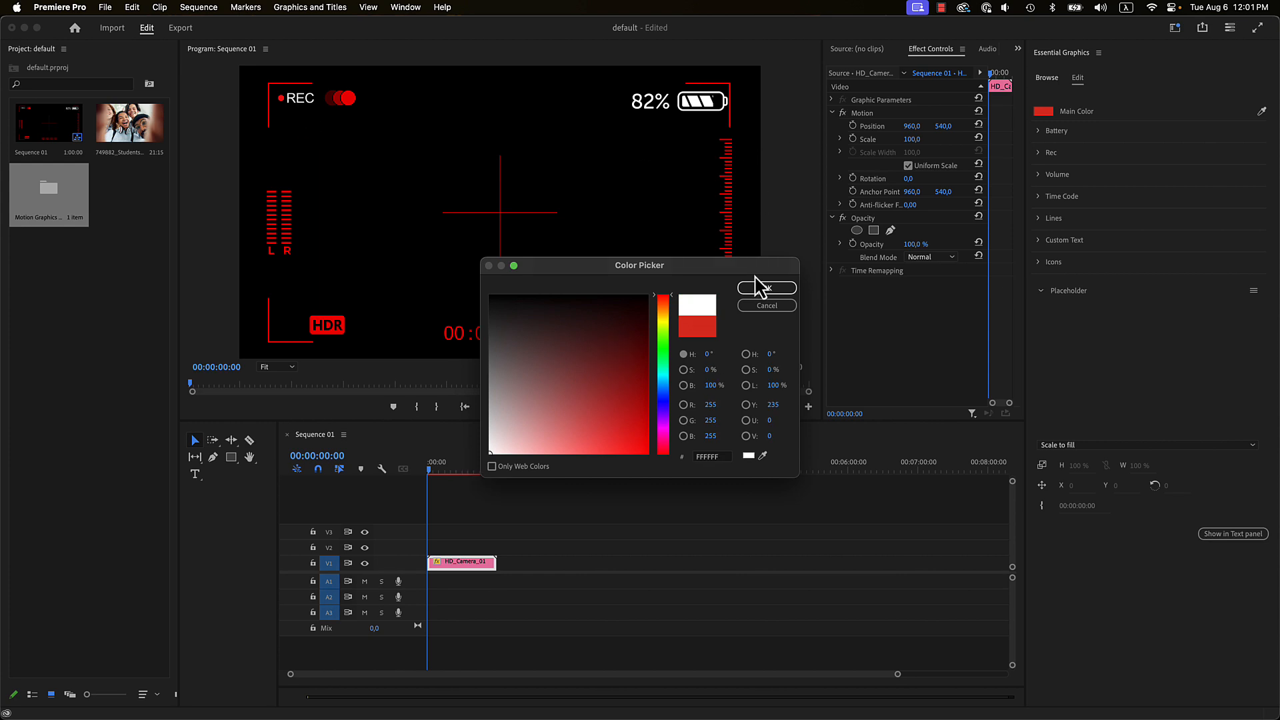
left_click(765, 289)
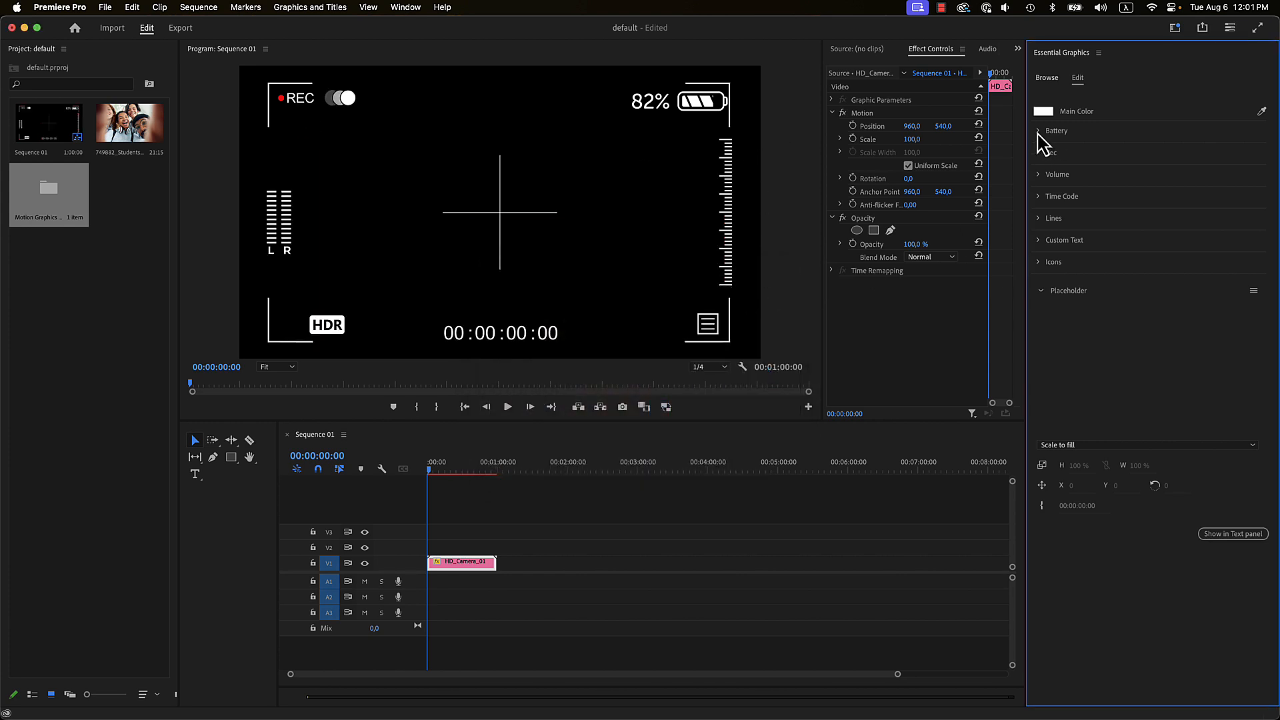
Step: Set Battery Color 1 to dark red and Battery Color 2 to bright red
left_click(1039, 131)
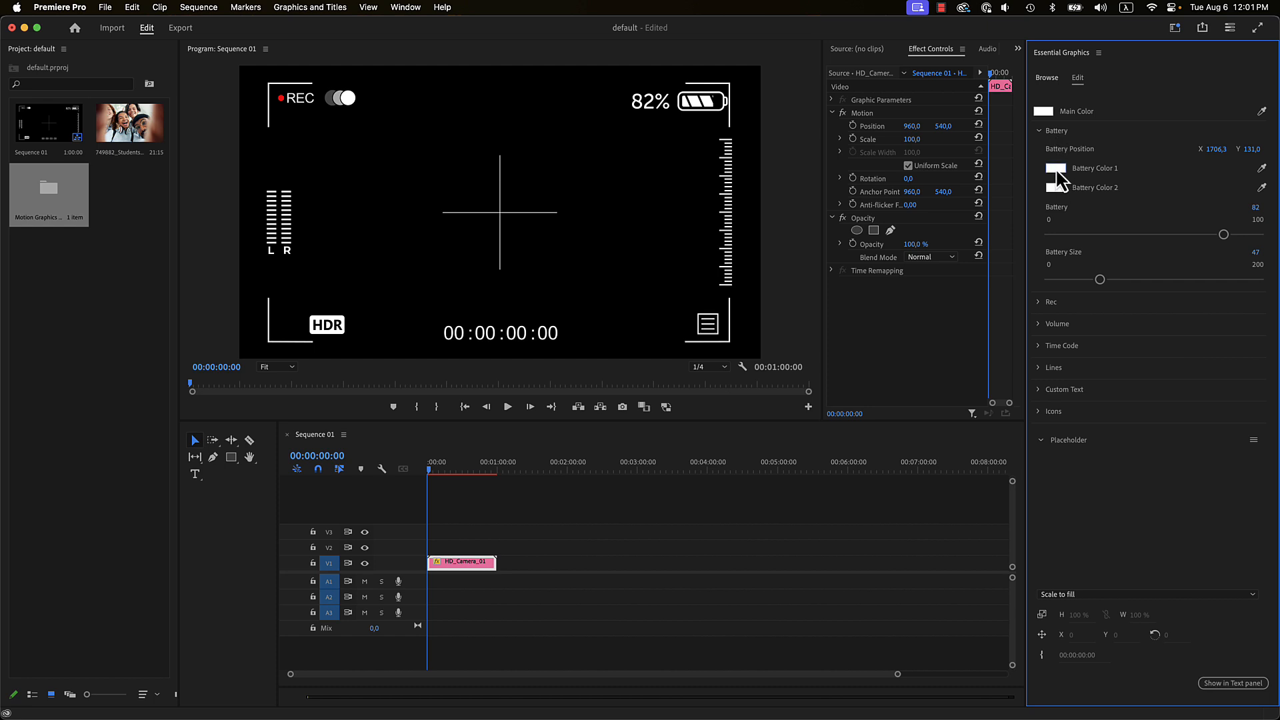
left_click(1056, 172)
left_click_drag(634, 354, 657, 344)
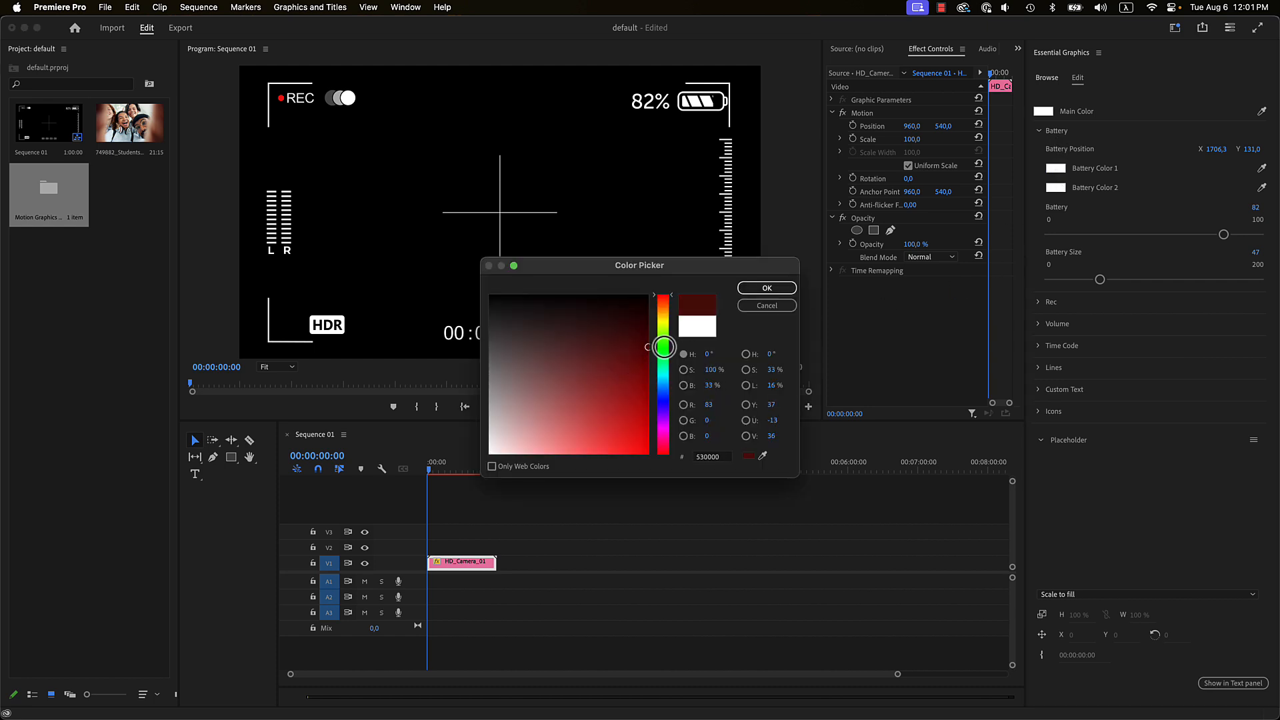
left_click(631, 374)
left_click(766, 288)
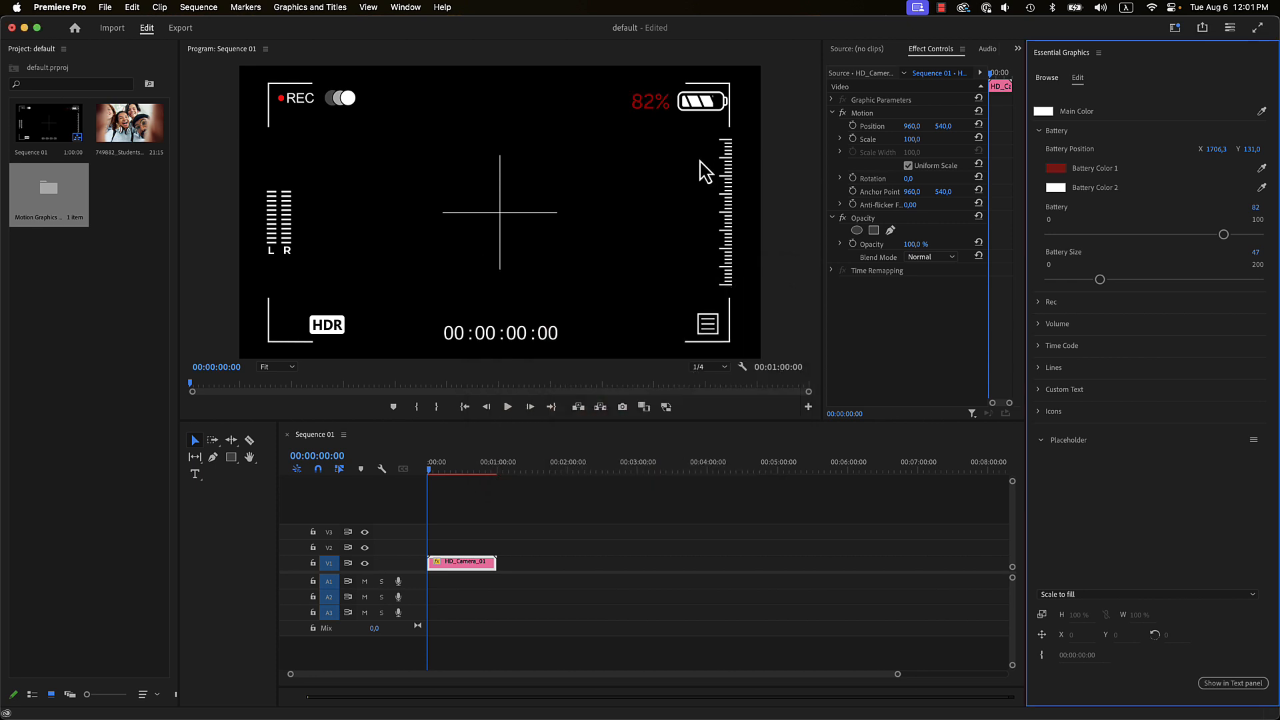
left_click(1061, 189)
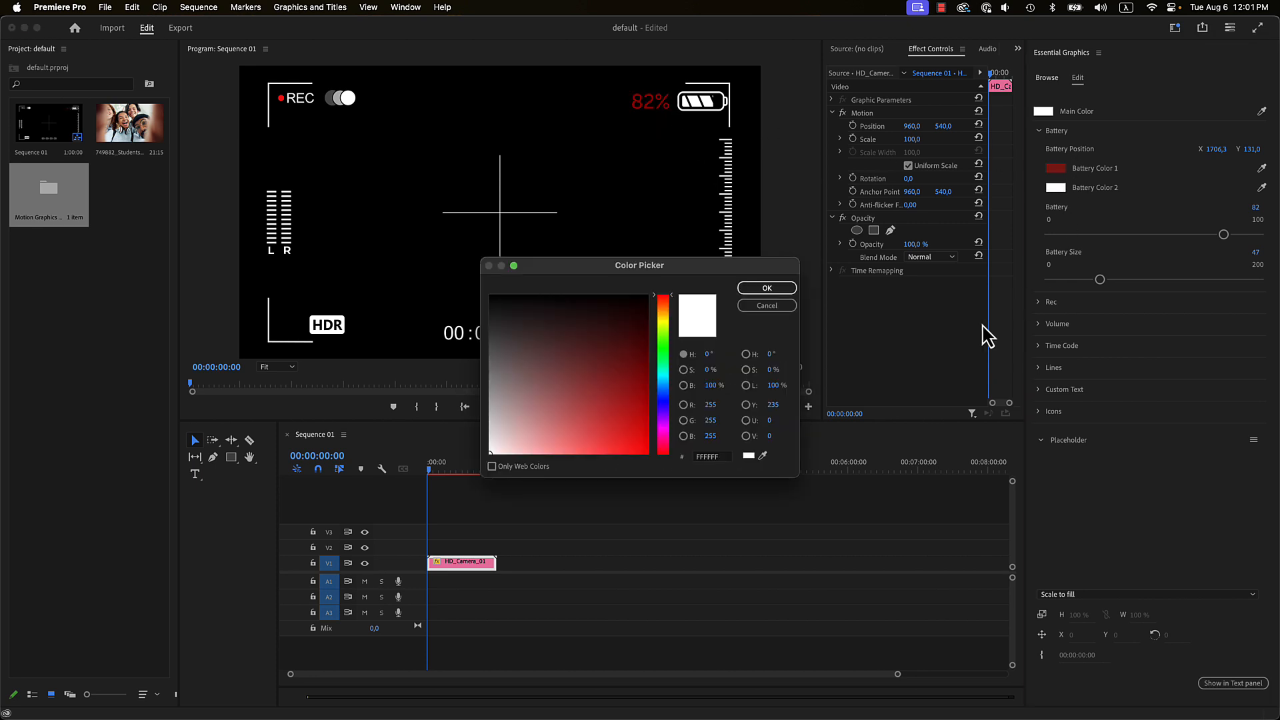
left_click(767, 288)
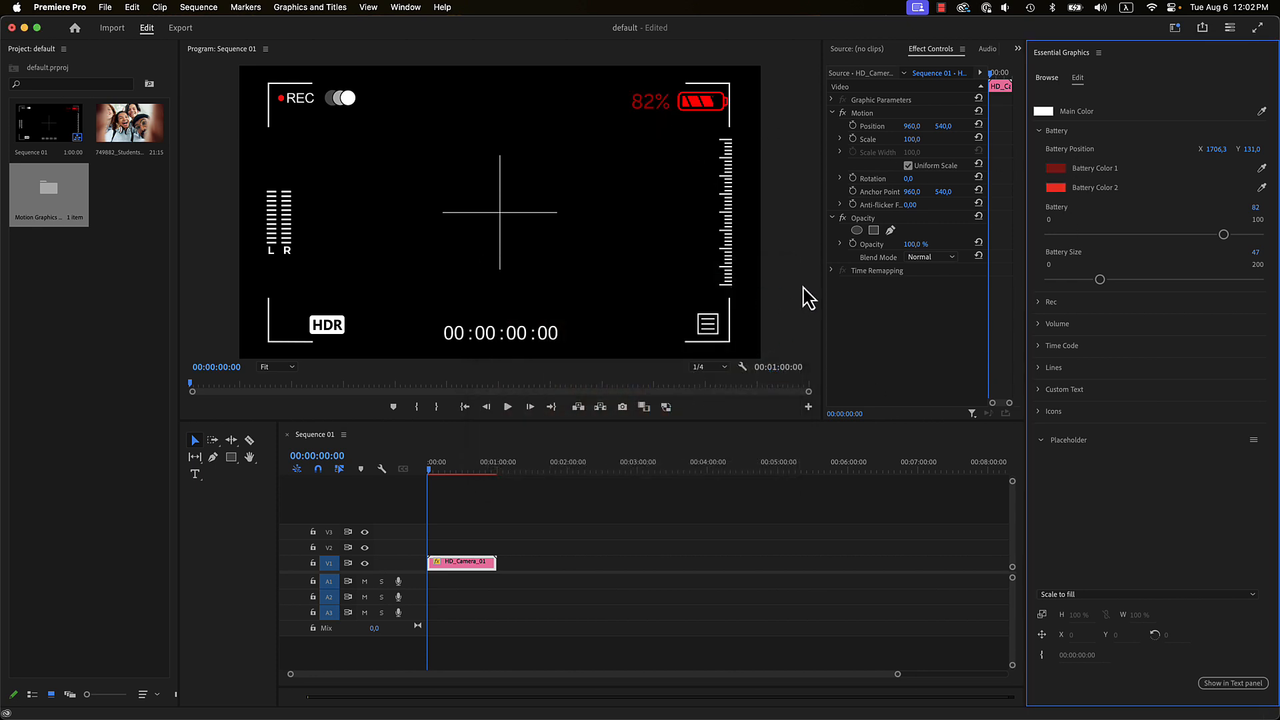
Step: Set the battery level to 67, the battery size to 35 and the battery's X position to 1689.3
left_click_drag(1224, 235, 1189, 236)
mouse_move(1100, 279)
left_mouse_down()
mouse_move(1117, 279)
mouse_move(1086, 279)
left_mouse_up()
left_click_drag(1219, 151, 1246, 151)
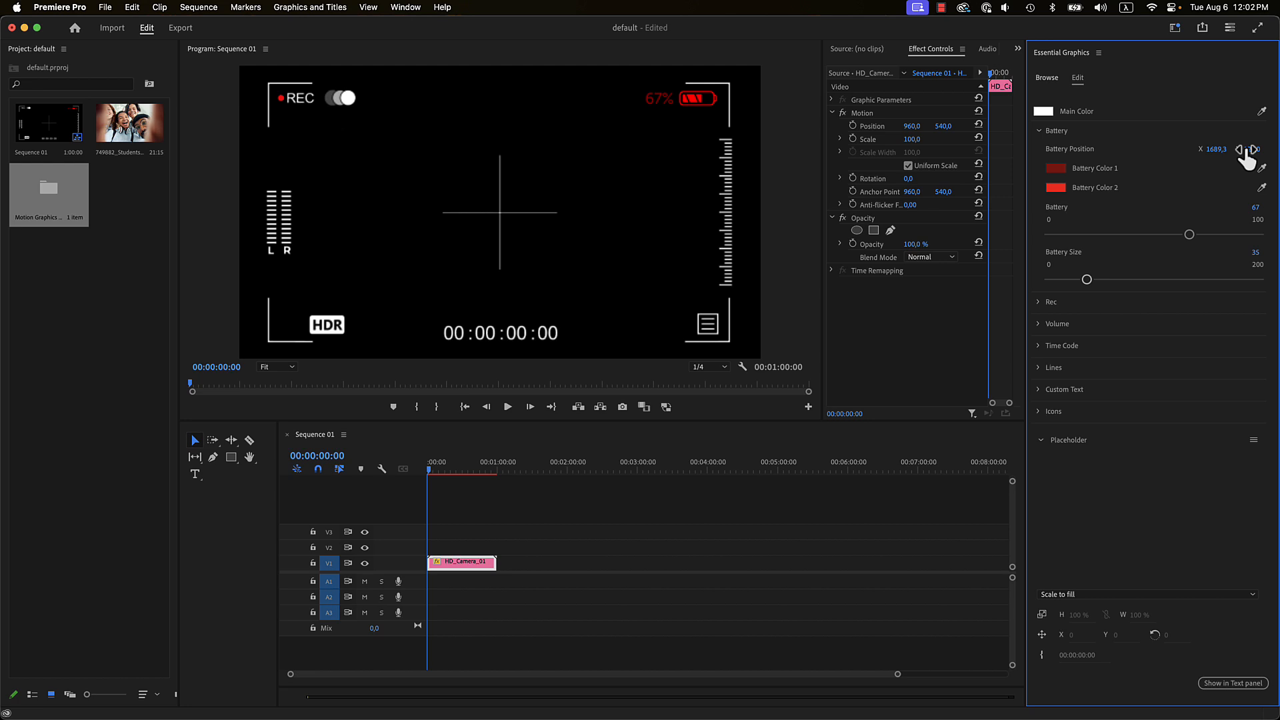
left_click(1039, 132)
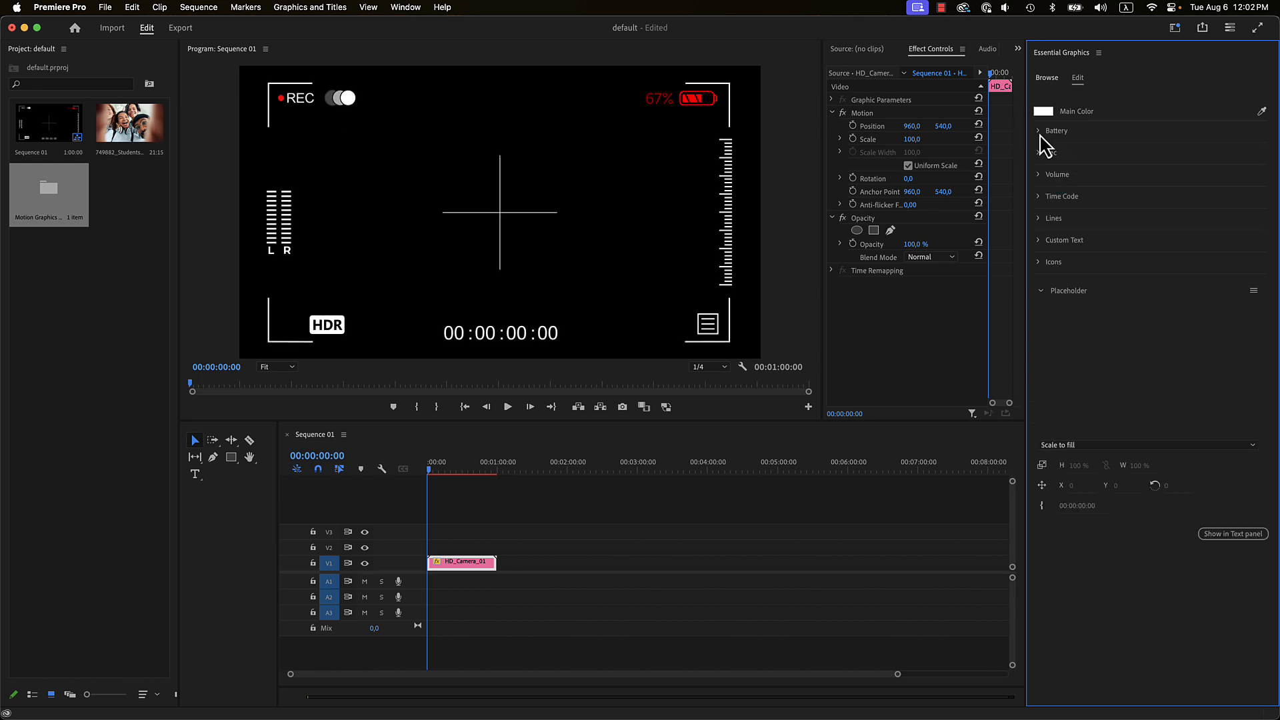
Step: Set the Rec 1 color to white (FFFFFF) and the Rec 2 color to red
left_click(1038, 153)
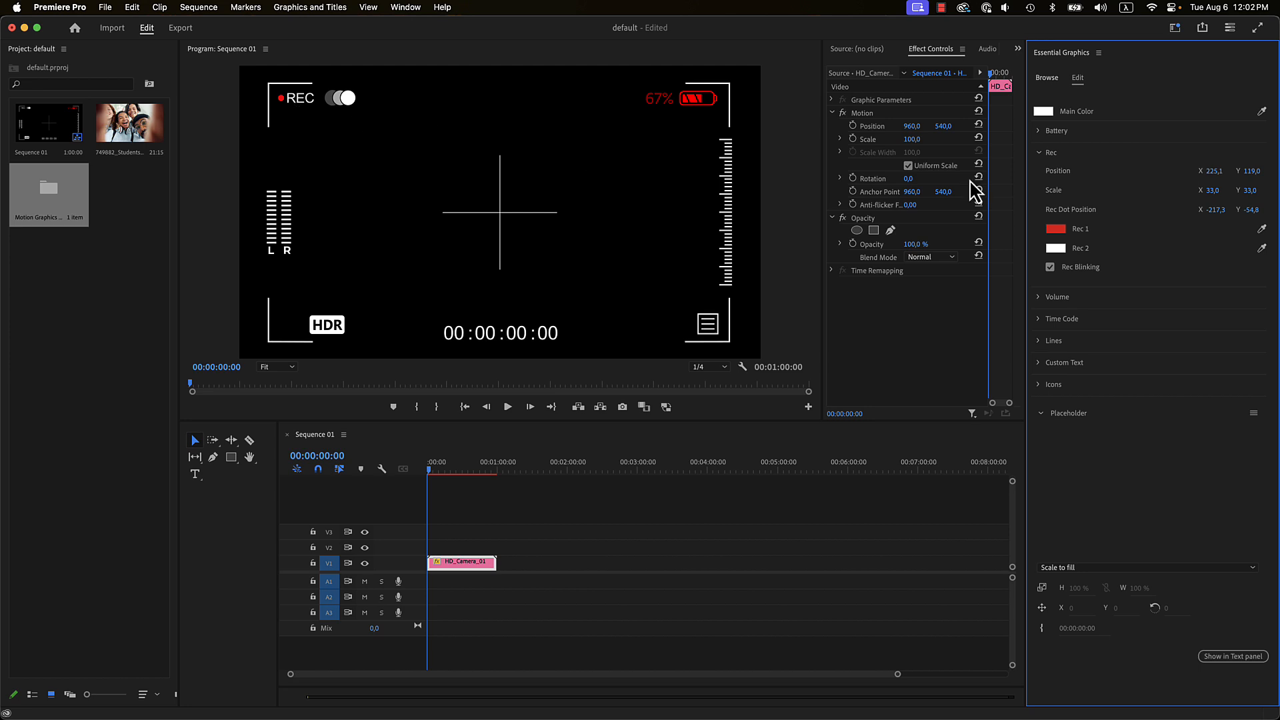
left_click(1059, 232)
left_click_drag(571, 423, 449, 457)
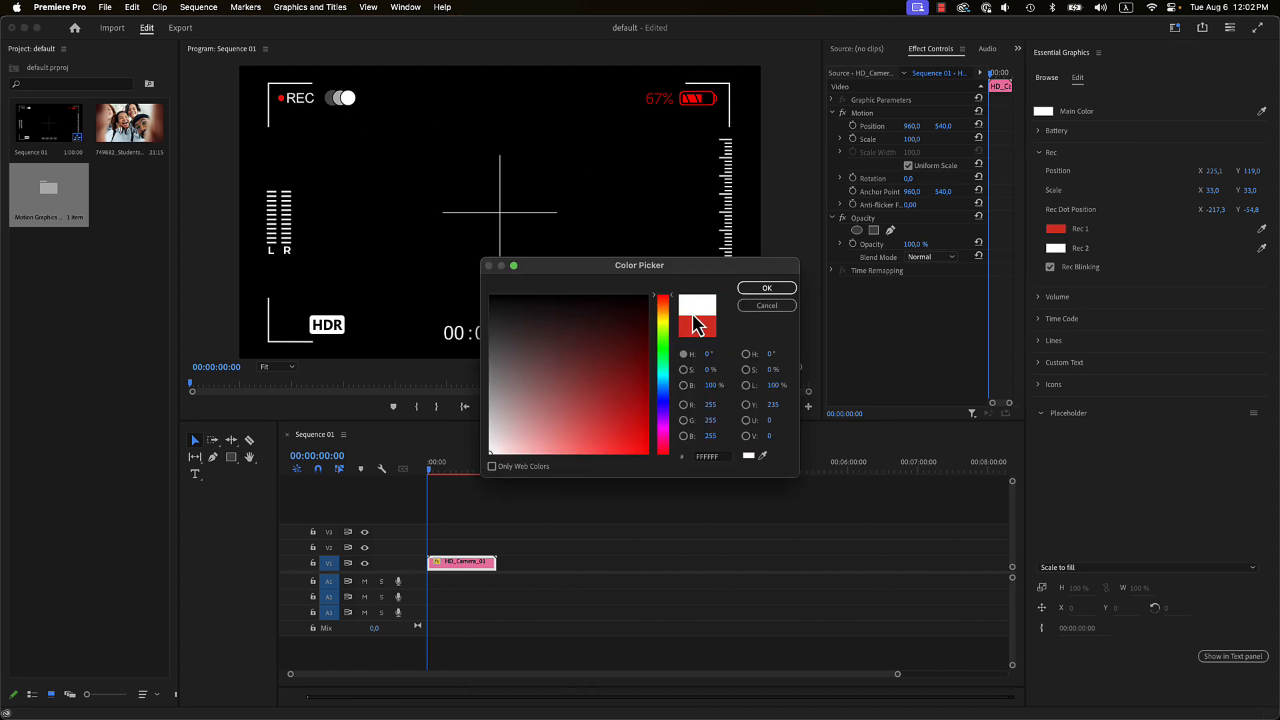
left_click(766, 288)
left_click(1056, 248)
left_click(586, 439)
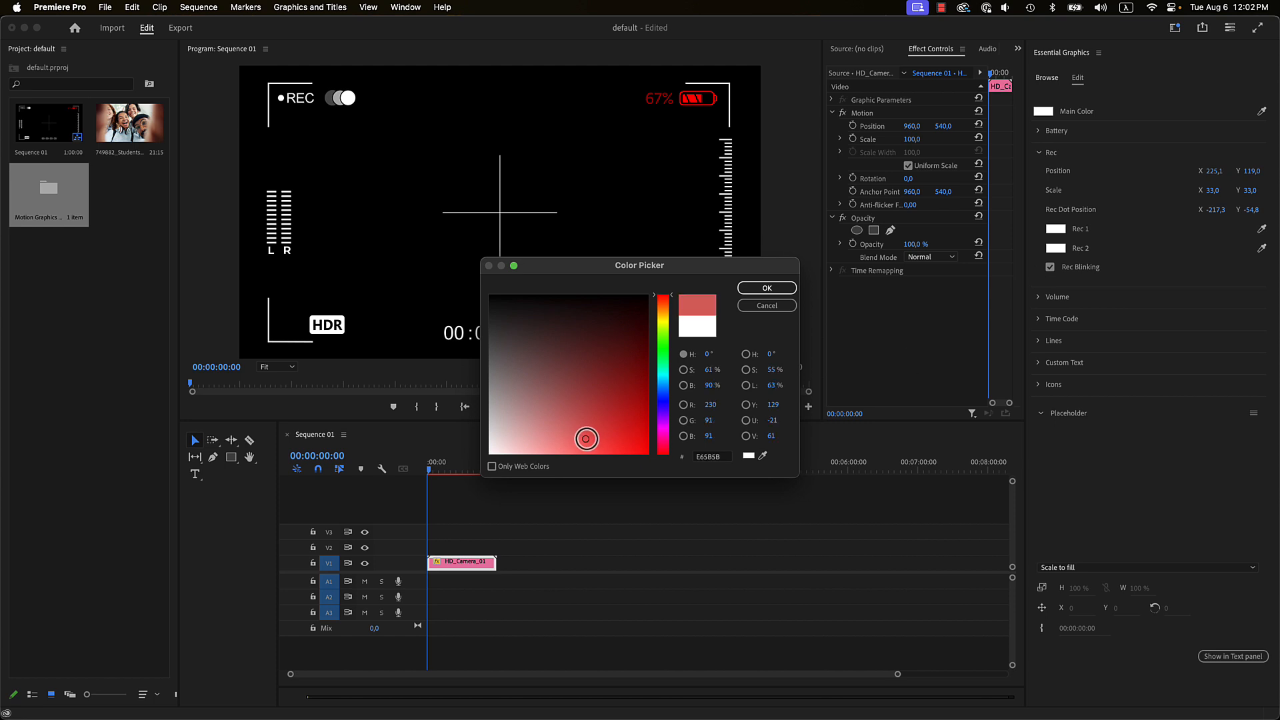
left_click(781, 289)
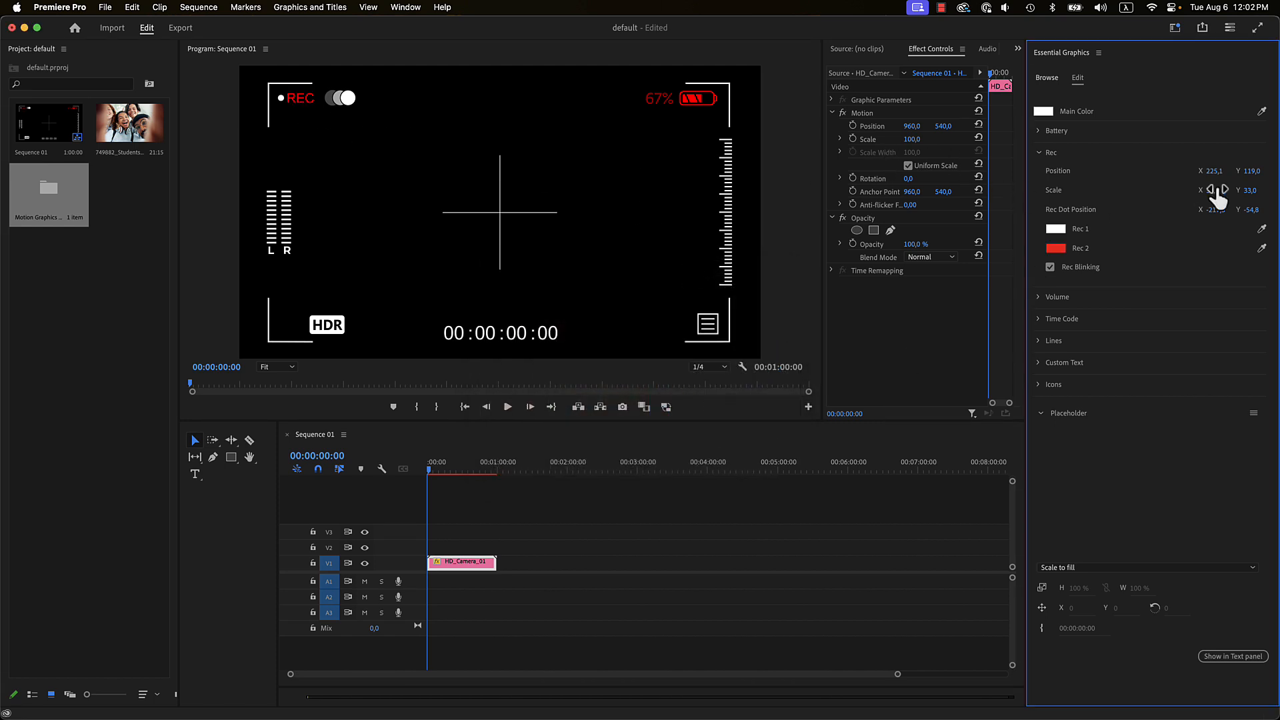
Step: Set the Rec indicator's X position to 211.1, its scale to 28 and the Rec Dot X position to 248.7
left_click_drag(1214, 195, 1209, 172)
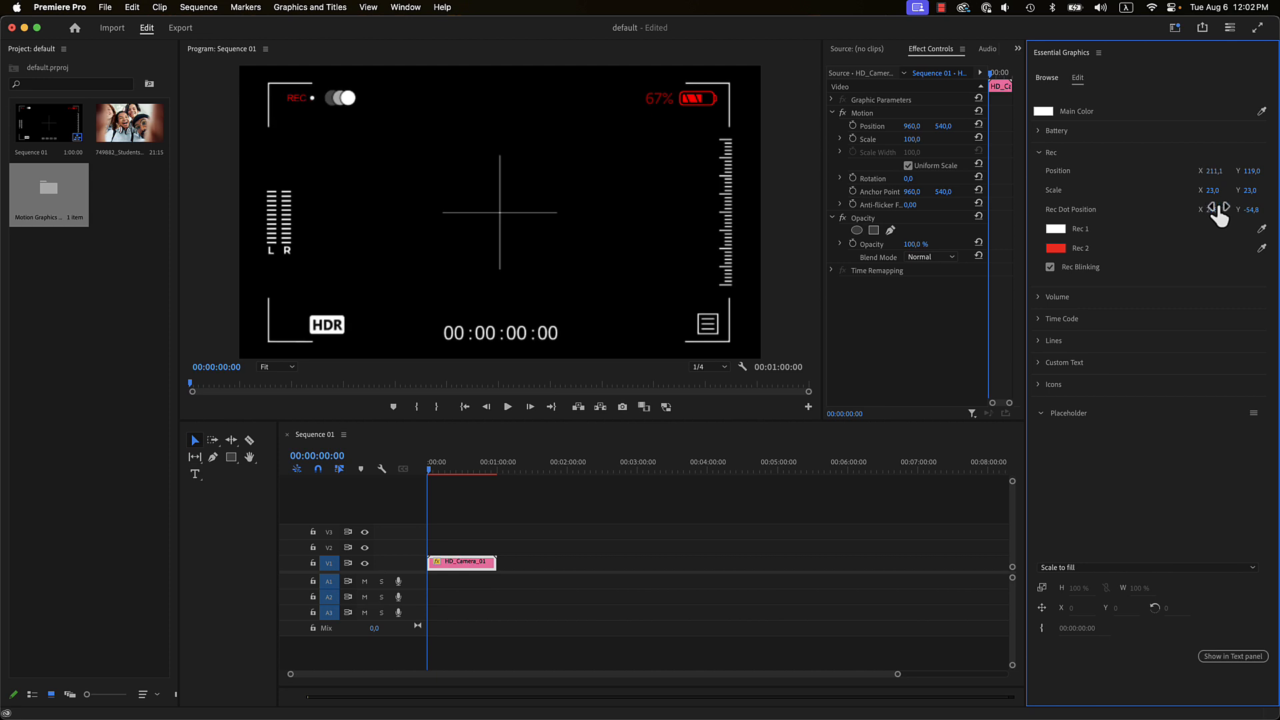
left_click_drag(1213, 192, 1225, 192)
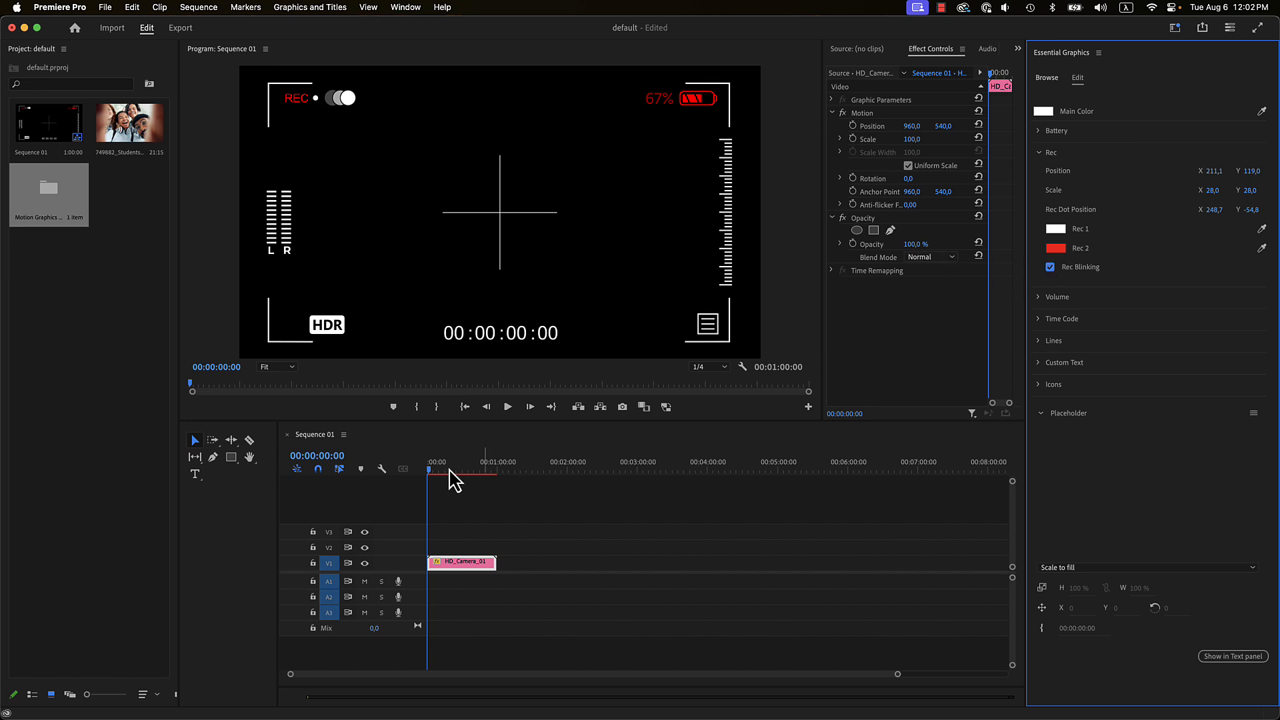
Step: Move the playhead to 00:00:11:07 and turn off Rec Blinking
mouse_move(434, 469)
left_mouse_down()
mouse_move(454, 468)
mouse_move(442, 468)
left_mouse_up()
left_click(1049, 266)
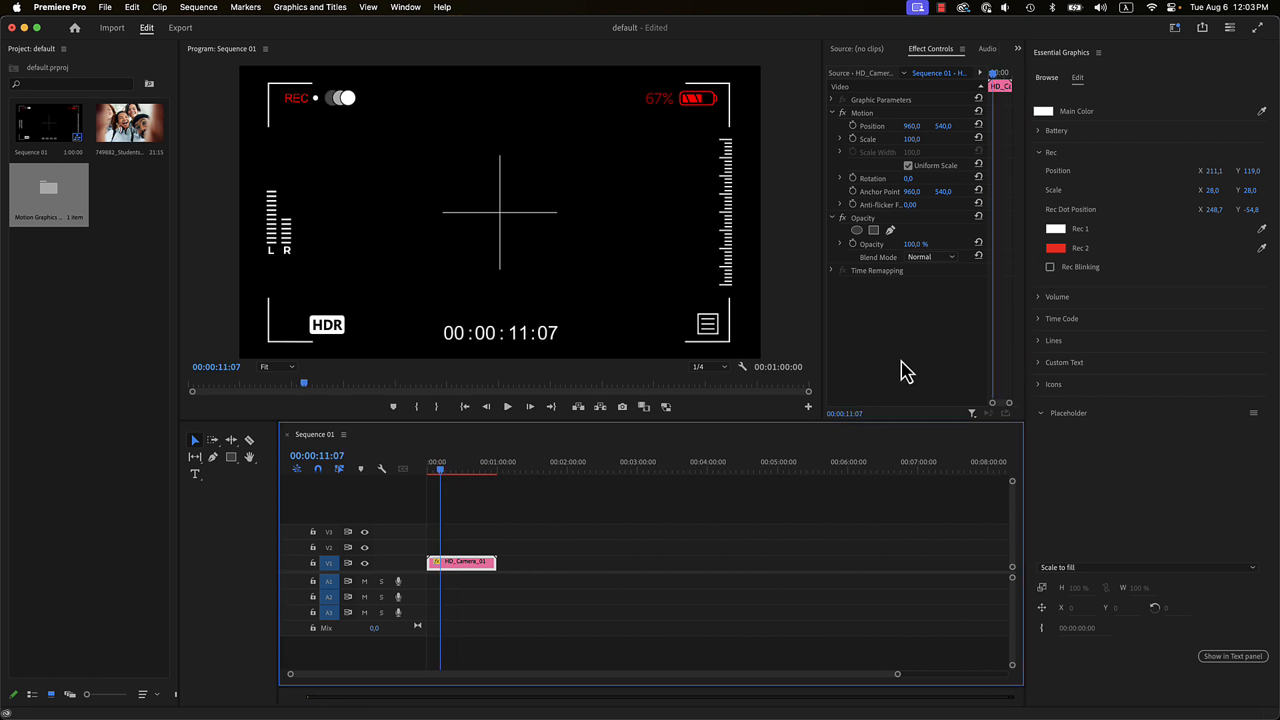
left_click(1039, 152)
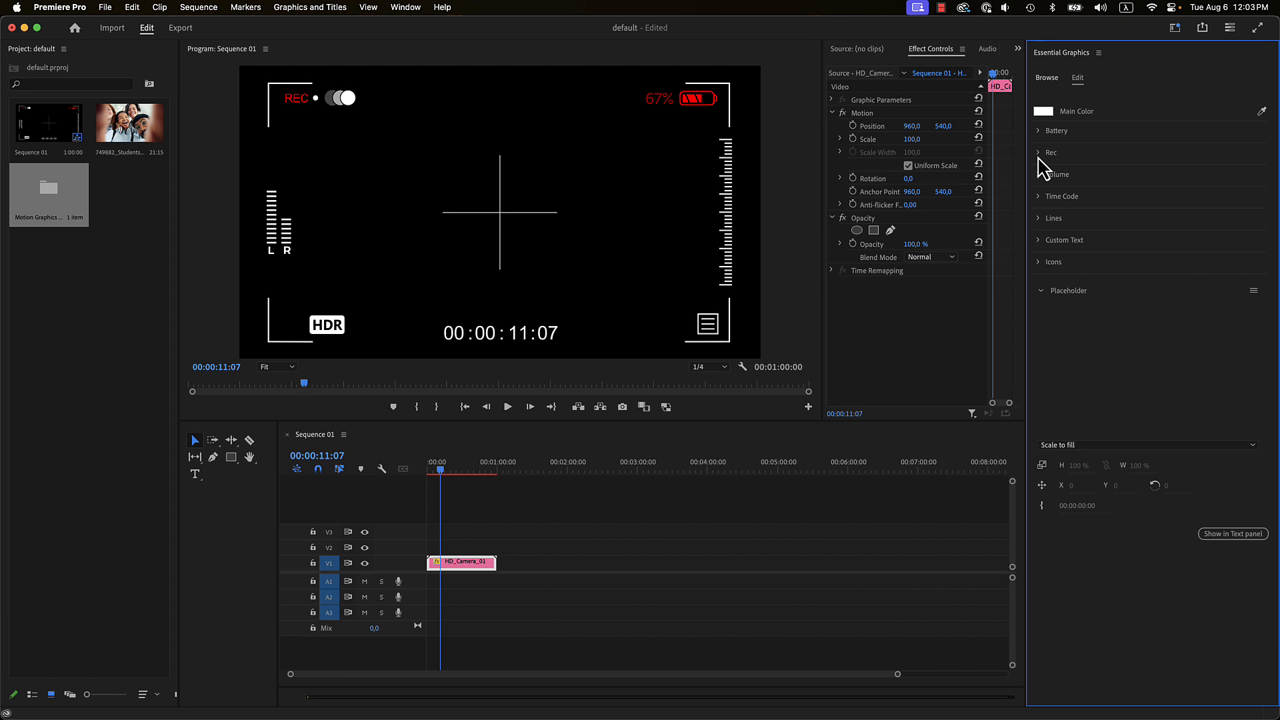
Step: Set the volume meter's position to X 155.7, Y 581 and its scale to 117.5, keeping Volume Toggle enabled
left_click(1039, 175)
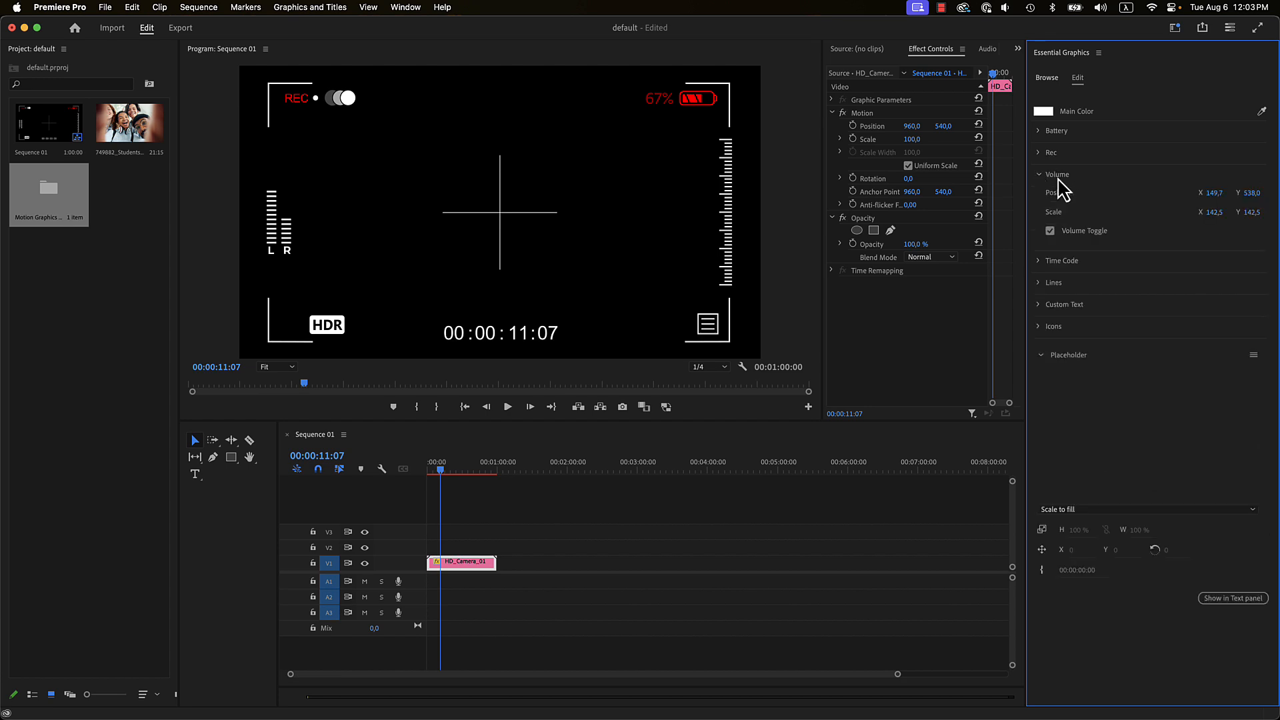
left_click_drag(1215, 194, 1215, 224)
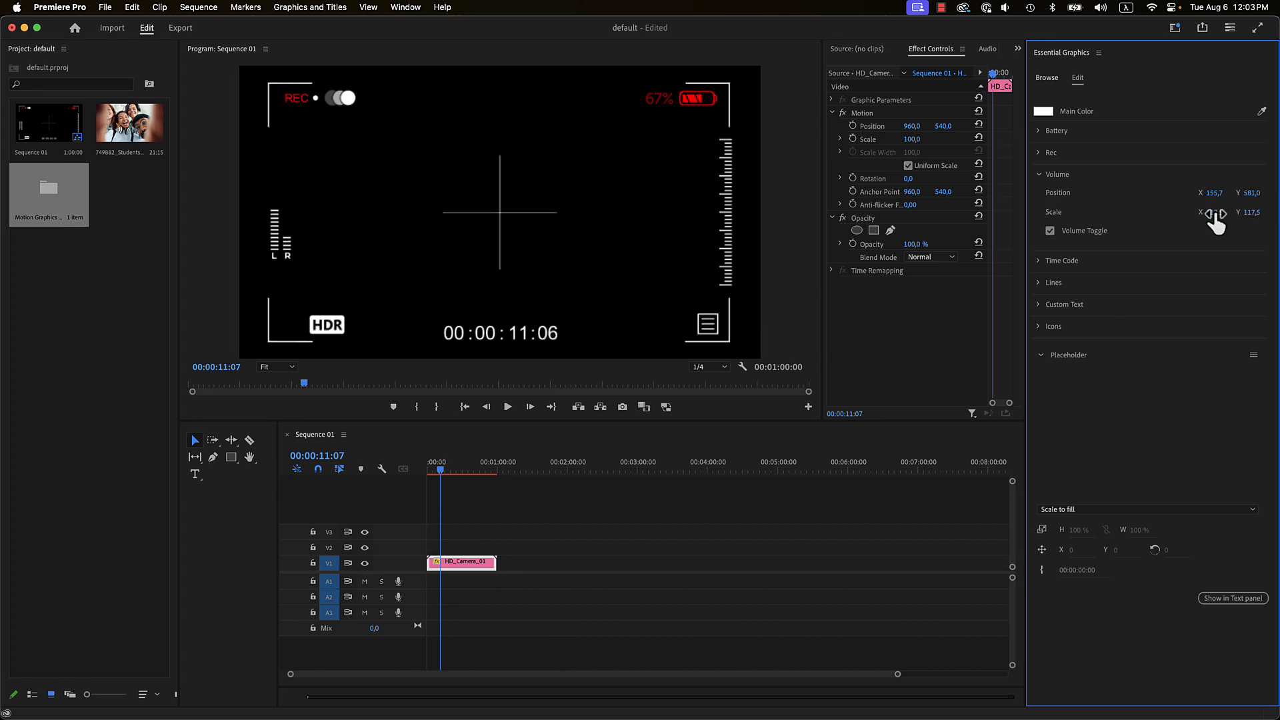
left_click(1050, 232)
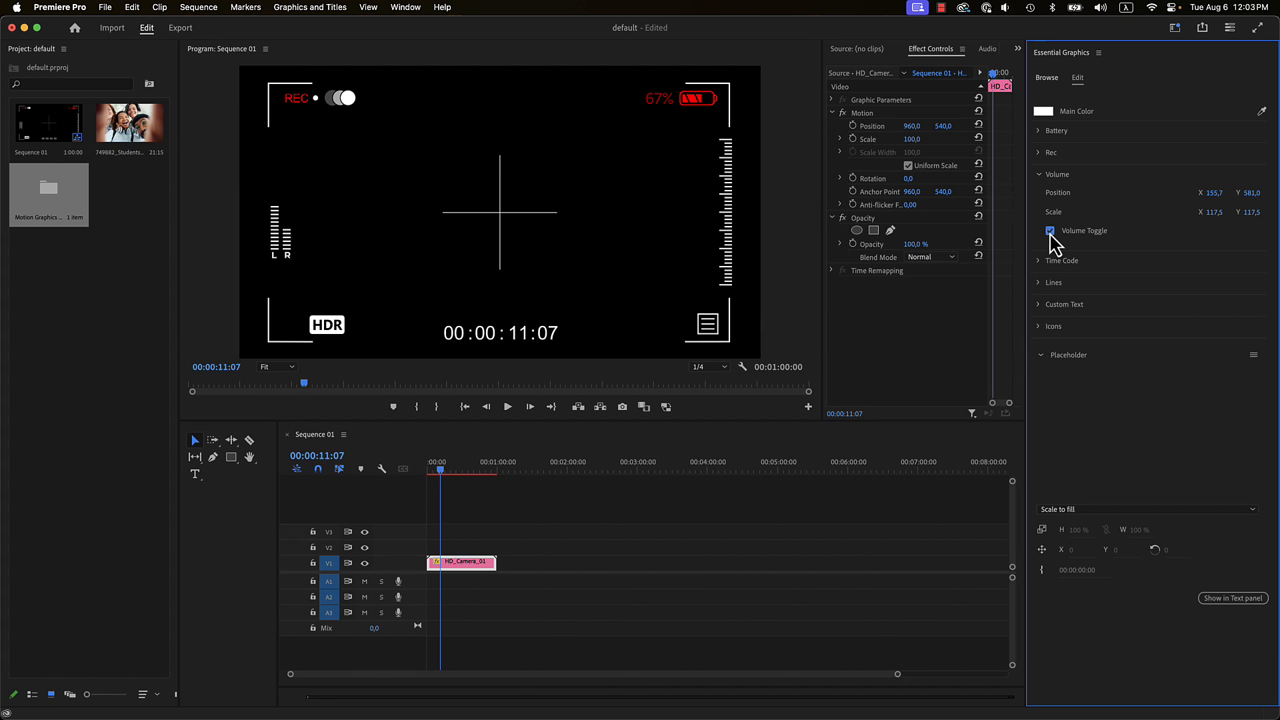
left_click(1050, 231)
left_click(1038, 175)
Step: Set the time code's X position to 2068 and its size to 135
left_click(1038, 196)
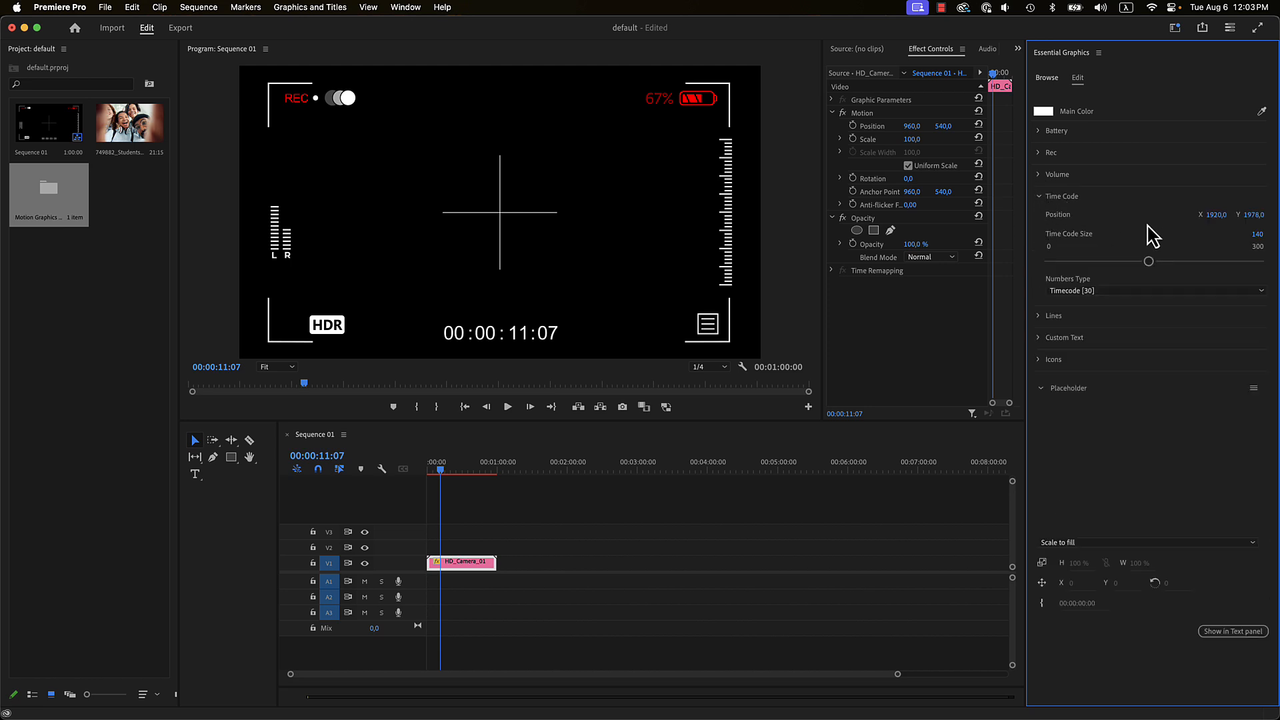
left_click_drag(1212, 216, 1212, 223)
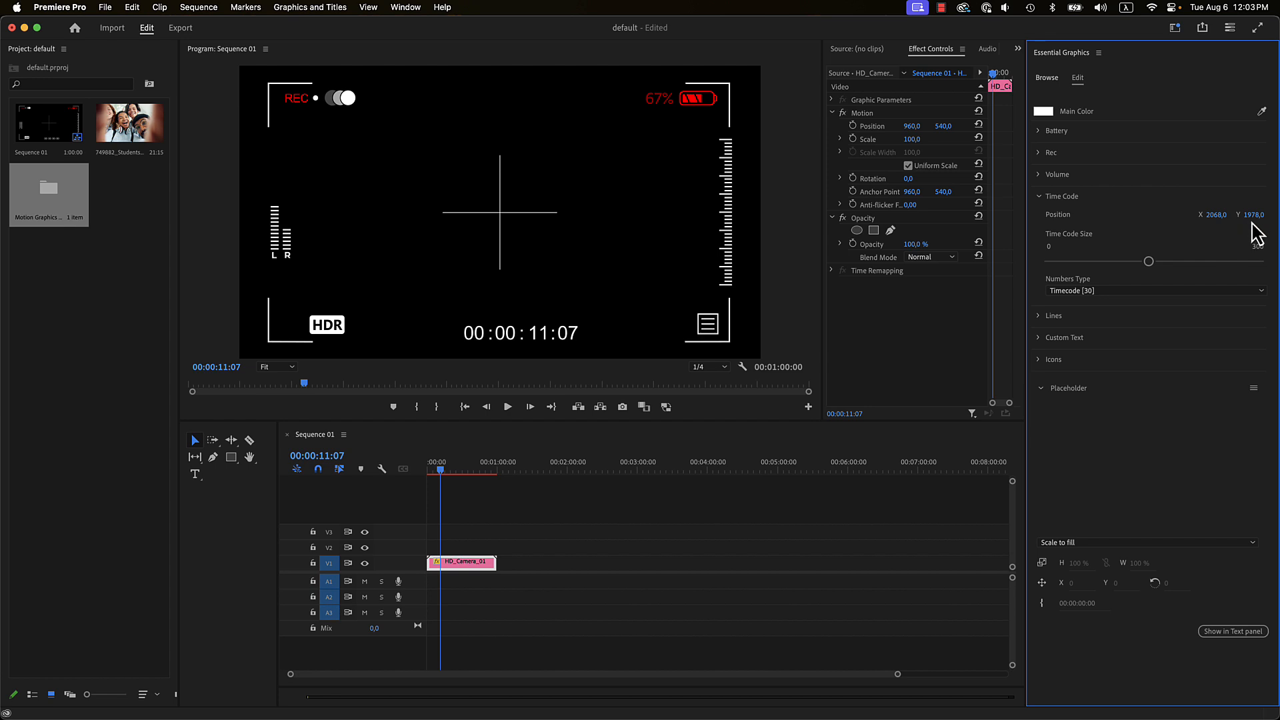
left_click_drag(1258, 243, 1257, 238)
Step: Set the time code's Numbers Type to Timecode [24]
left_click(1122, 290)
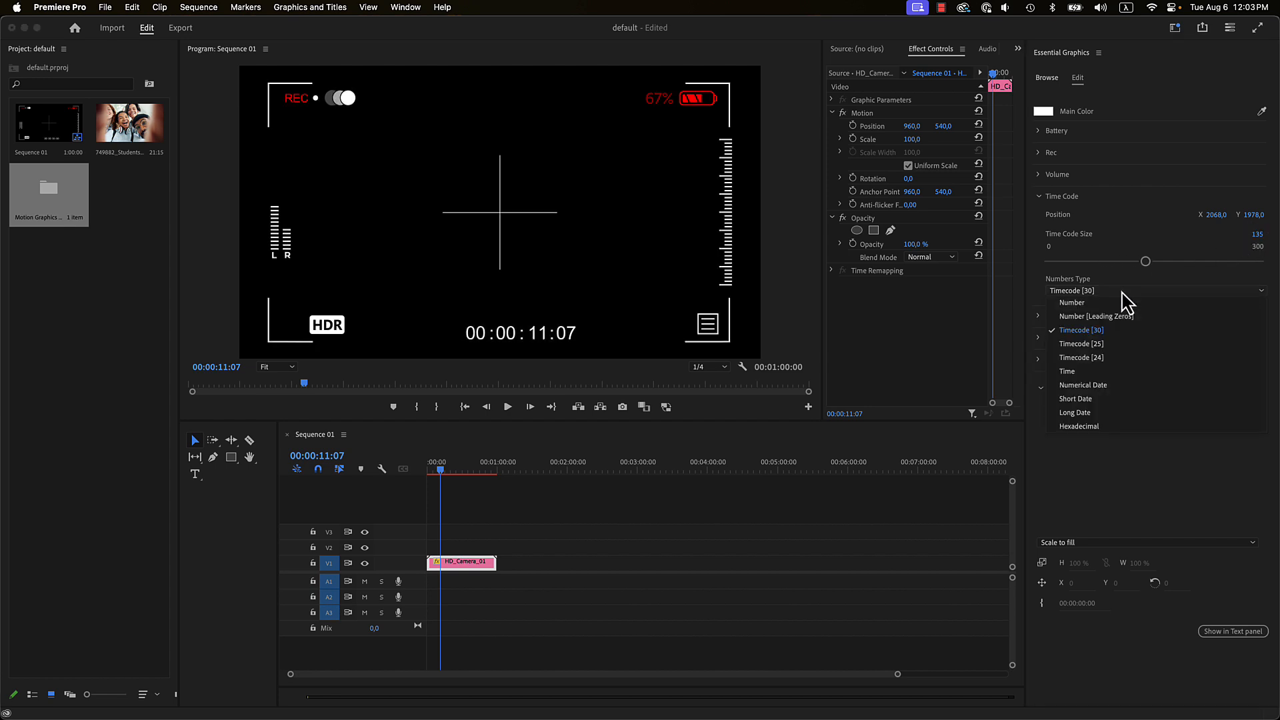
left_click(1098, 344)
left_click(1112, 292)
left_click(1094, 360)
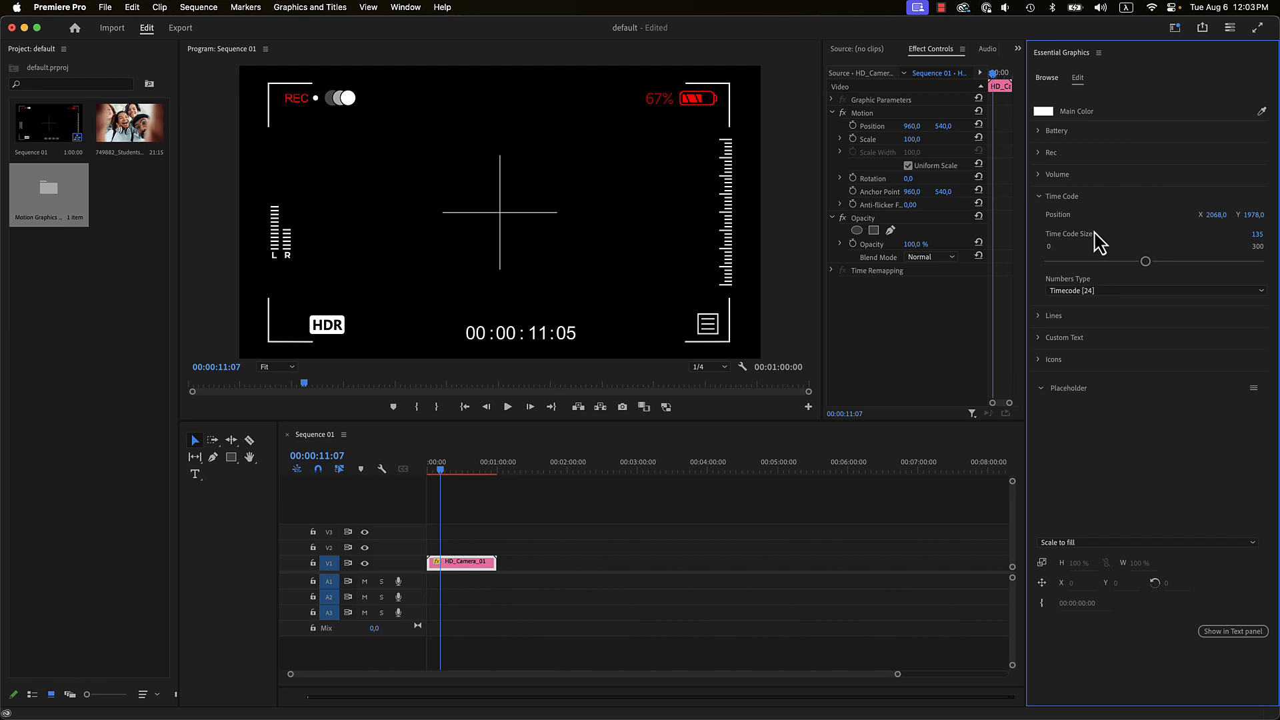
left_click(1038, 196)
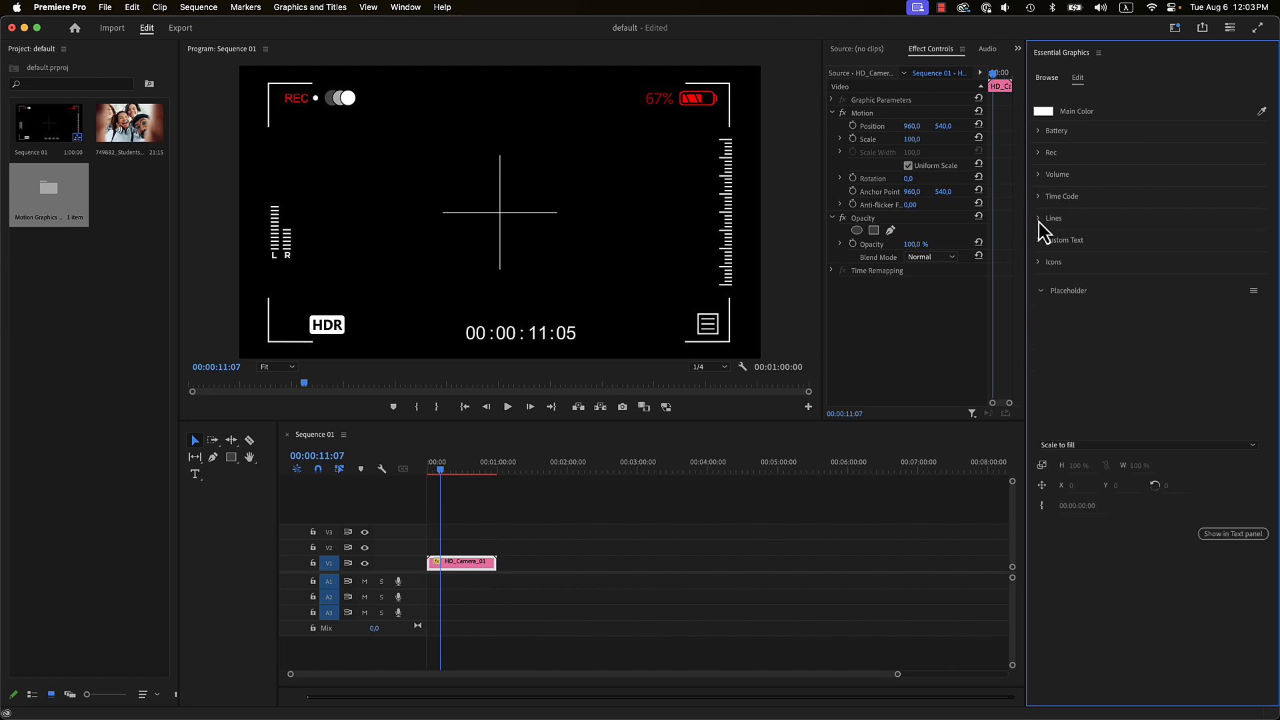
Step: Set the stroke width of the overlay lines to 49
left_click(1037, 220)
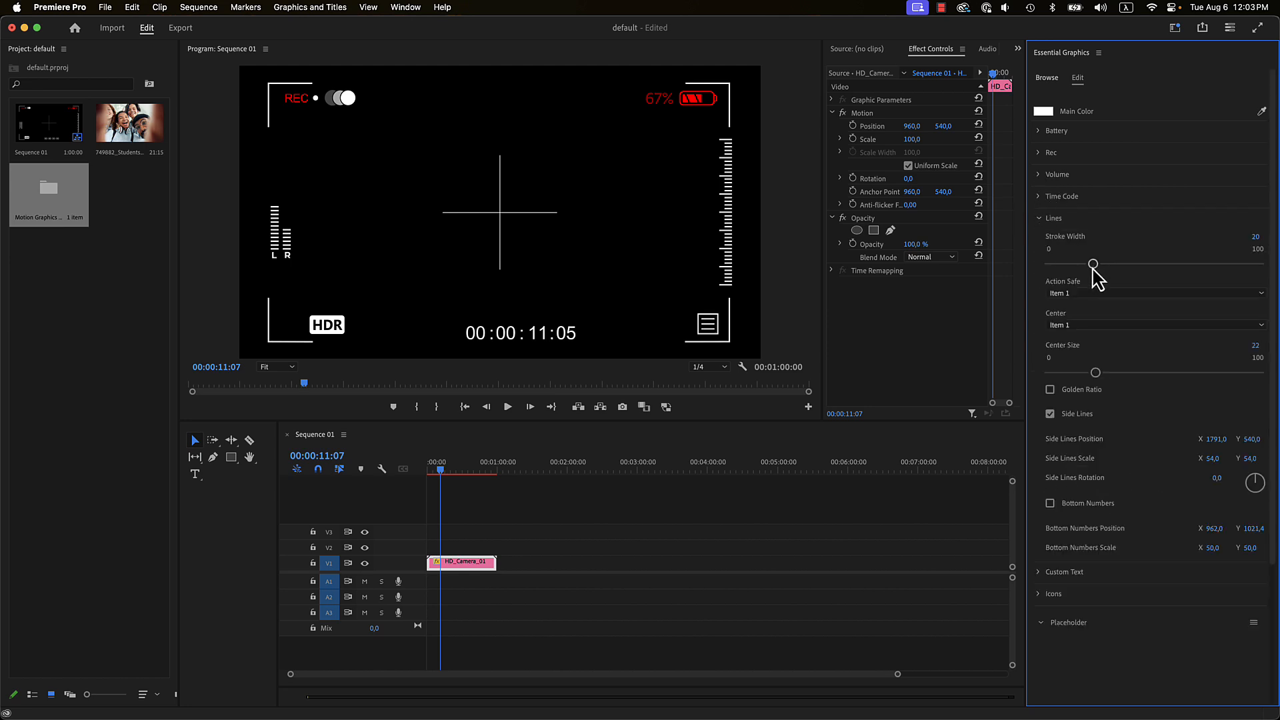
mouse_move(1093, 264)
left_mouse_down()
mouse_move(1240, 280)
mouse_move(1035, 285)
mouse_move(1249, 286)
mouse_move(1150, 288)
left_mouse_up()
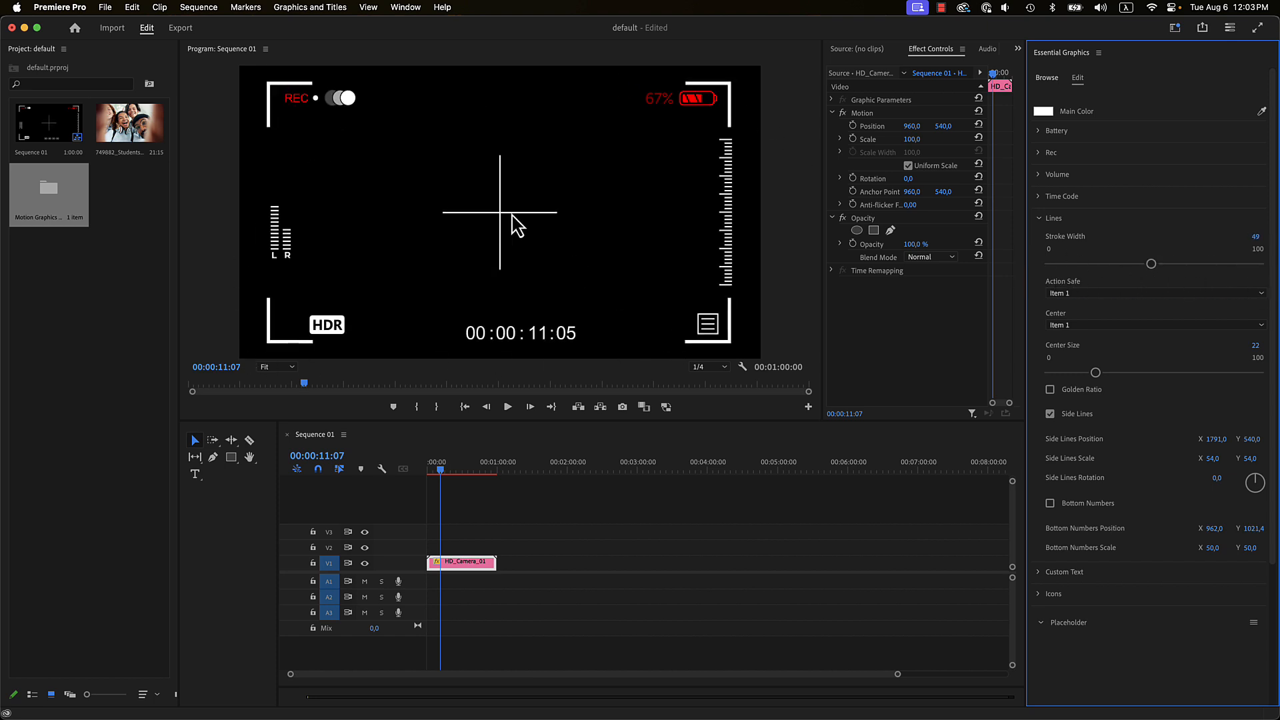
Step: Try a stroke width of 71 and different Action Safe styles such as Item 5, restoring Action Safe to Item 1
mouse_move(1151, 264)
left_mouse_down()
mouse_move(1277, 267)
mouse_move(1186, 266)
mouse_move(1196, 265)
left_mouse_up()
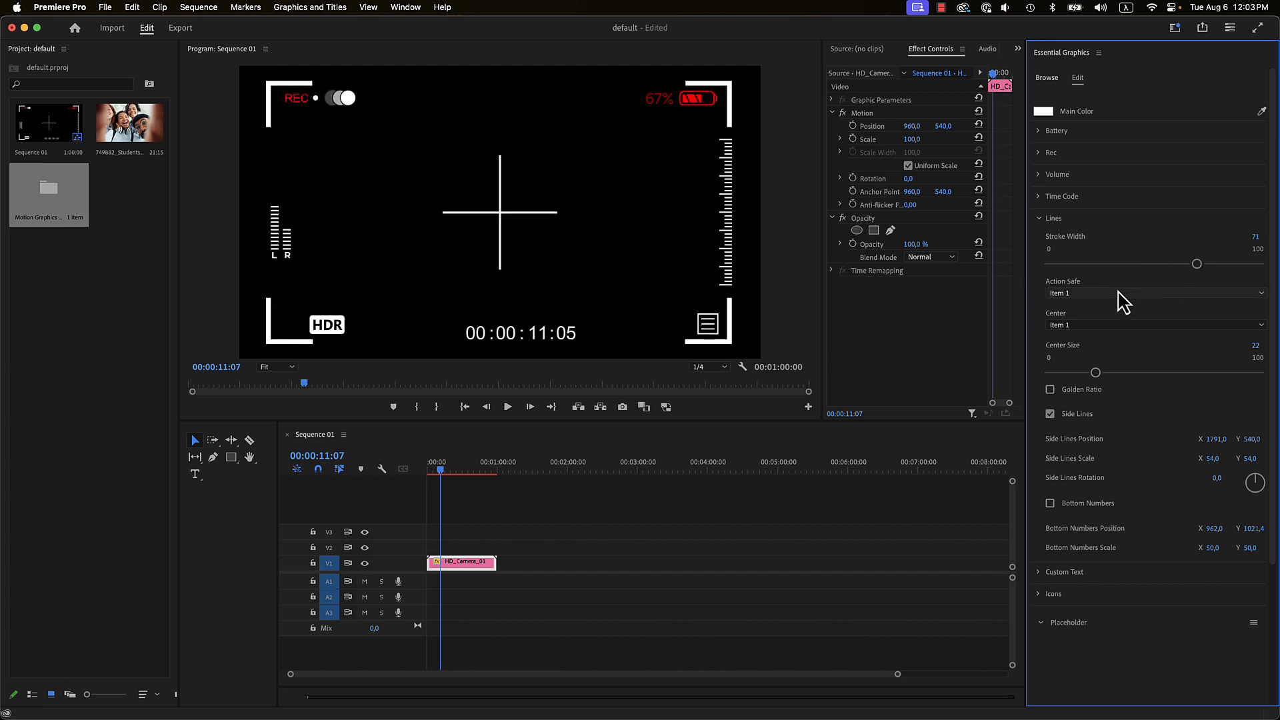
left_click(1203, 294)
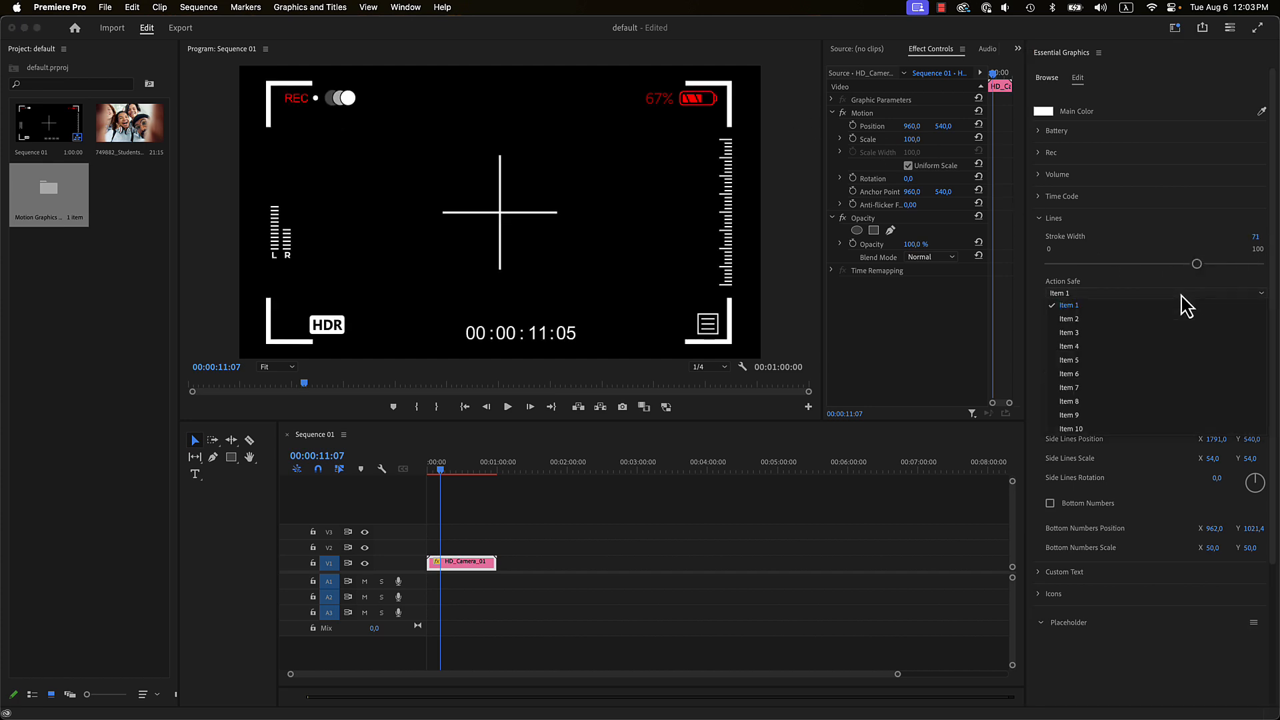
left_click(1106, 401)
left_click(1130, 292)
left_click(1115, 371)
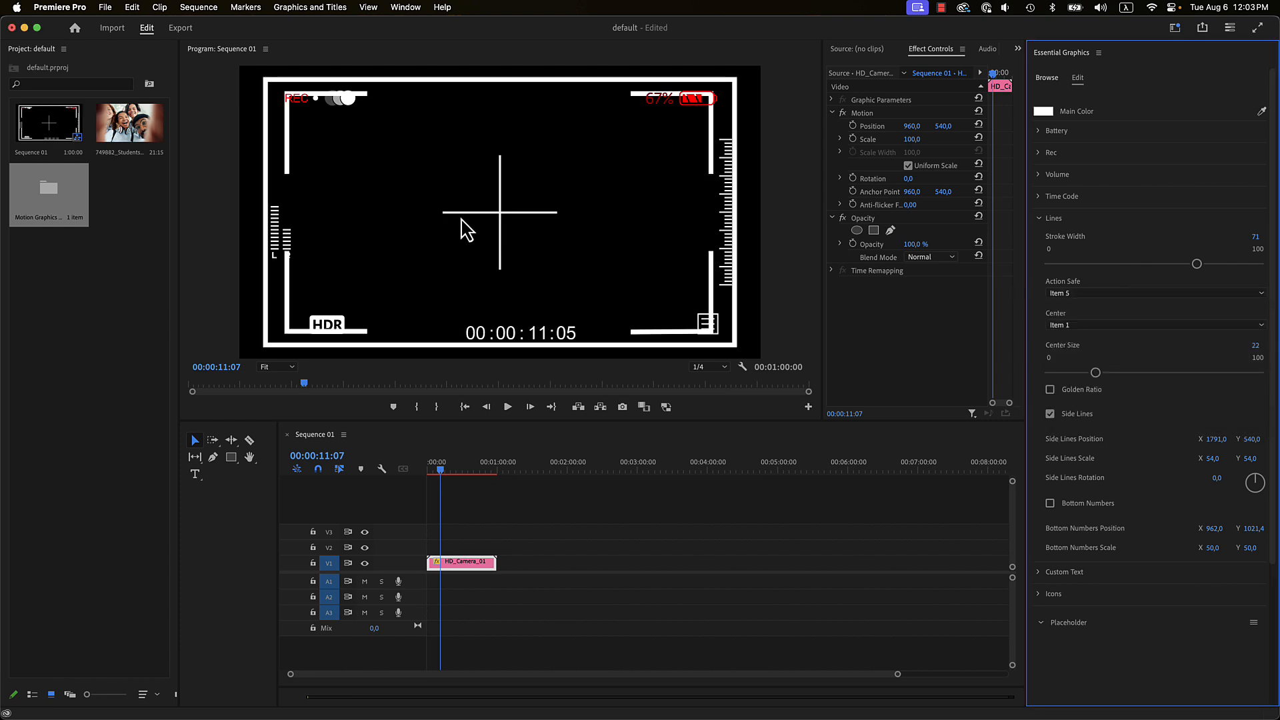
left_click(1088, 297)
left_click(1088, 326)
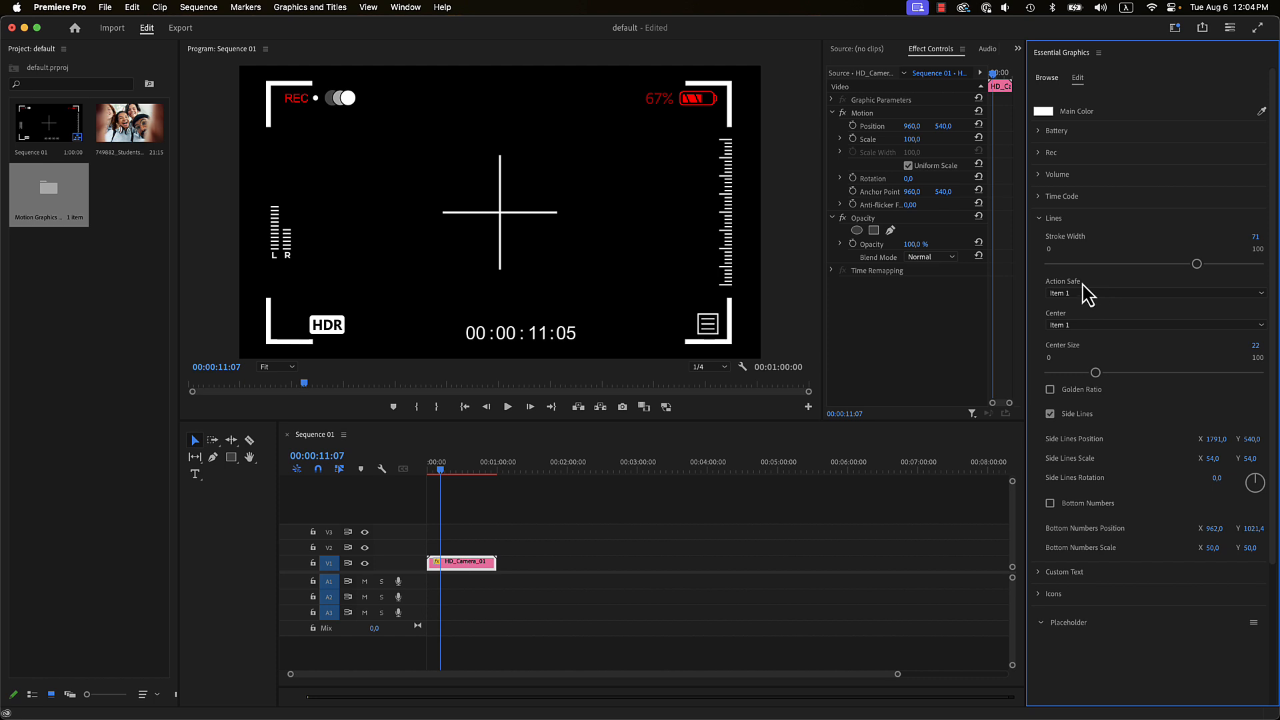
Step: Set the center marker style to Item 8, trying Item 5 first, and reduce the lines' stroke width to 24
left_click(1093, 329)
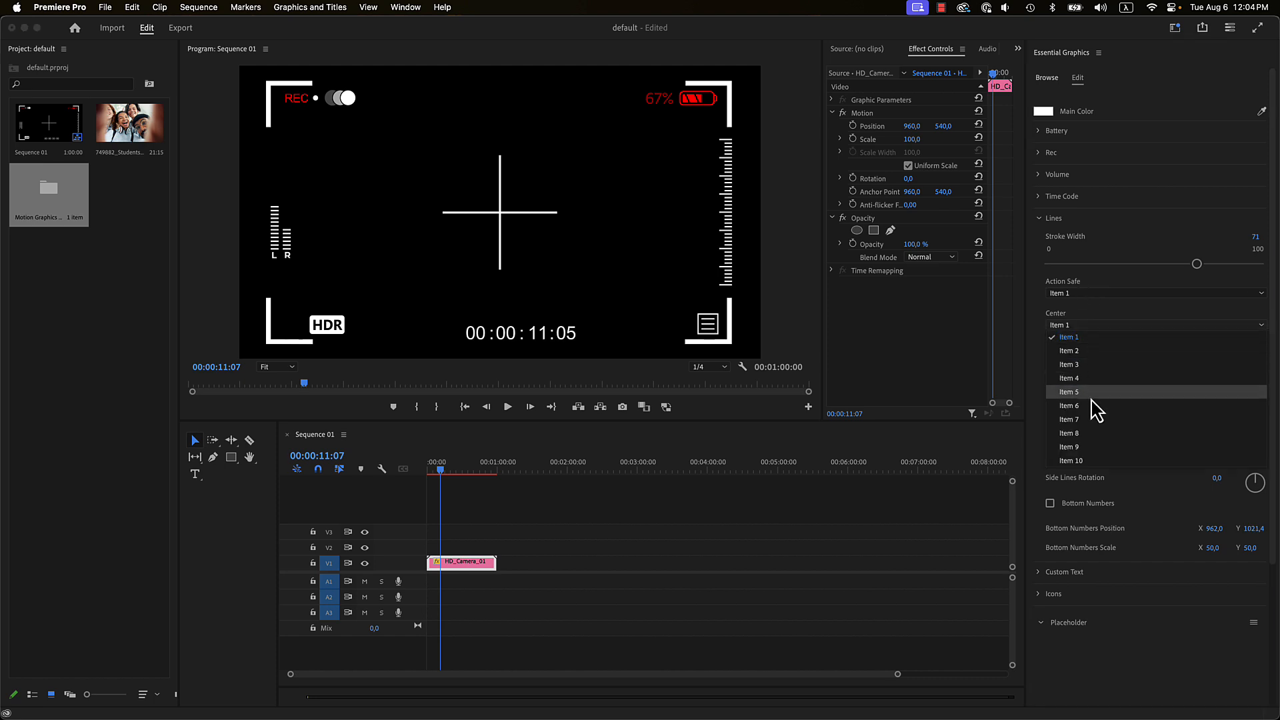
left_click(1091, 397)
left_click(1086, 327)
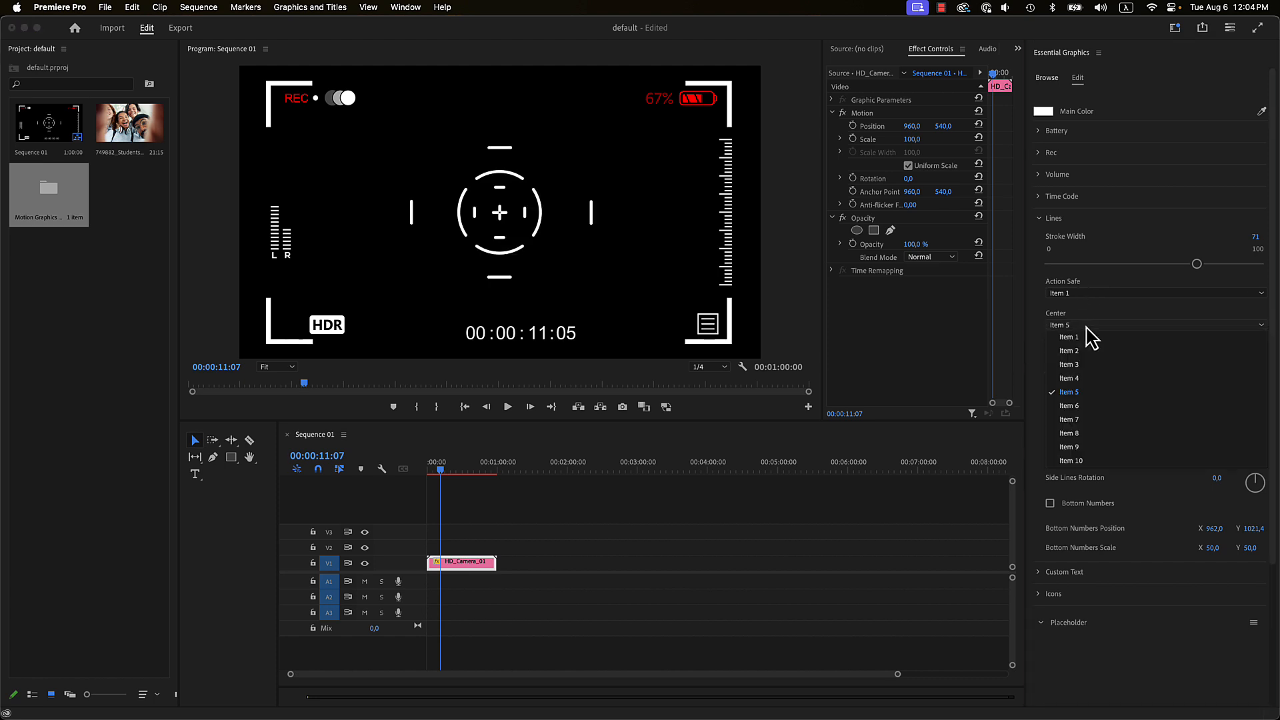
left_click(1089, 432)
mouse_move(1196, 264)
left_mouse_down()
mouse_move(1086, 264)
mouse_move(1134, 264)
mouse_move(1077, 277)
mouse_move(1099, 278)
left_mouse_up()
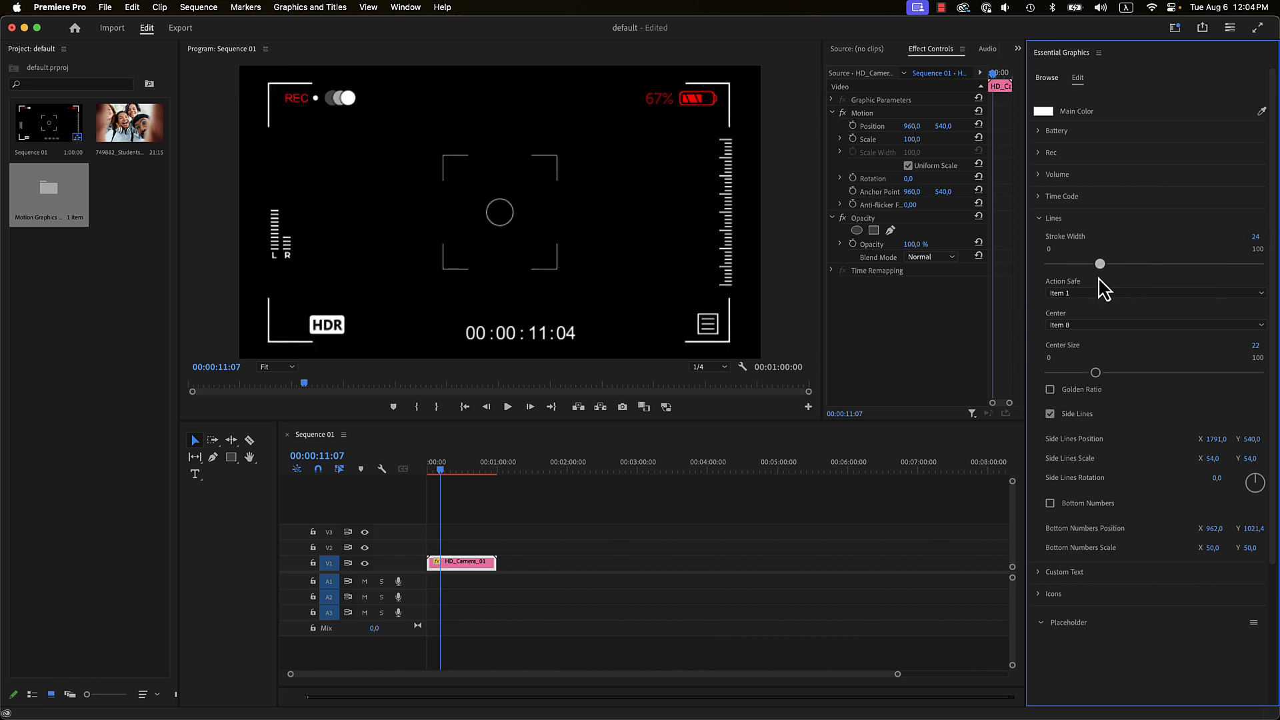
Step: Preview the Golden Ratio and Side Lines overlays by toggling each, leaving Golden Ratio off and Side Lines on
left_click(1051, 391)
left_click(1051, 390)
left_click(1050, 390)
left_click(1051, 390)
left_click(1051, 391)
left_click(1050, 391)
left_click(1051, 417)
left_click(1051, 418)
left_click(1050, 417)
left_click(1050, 418)
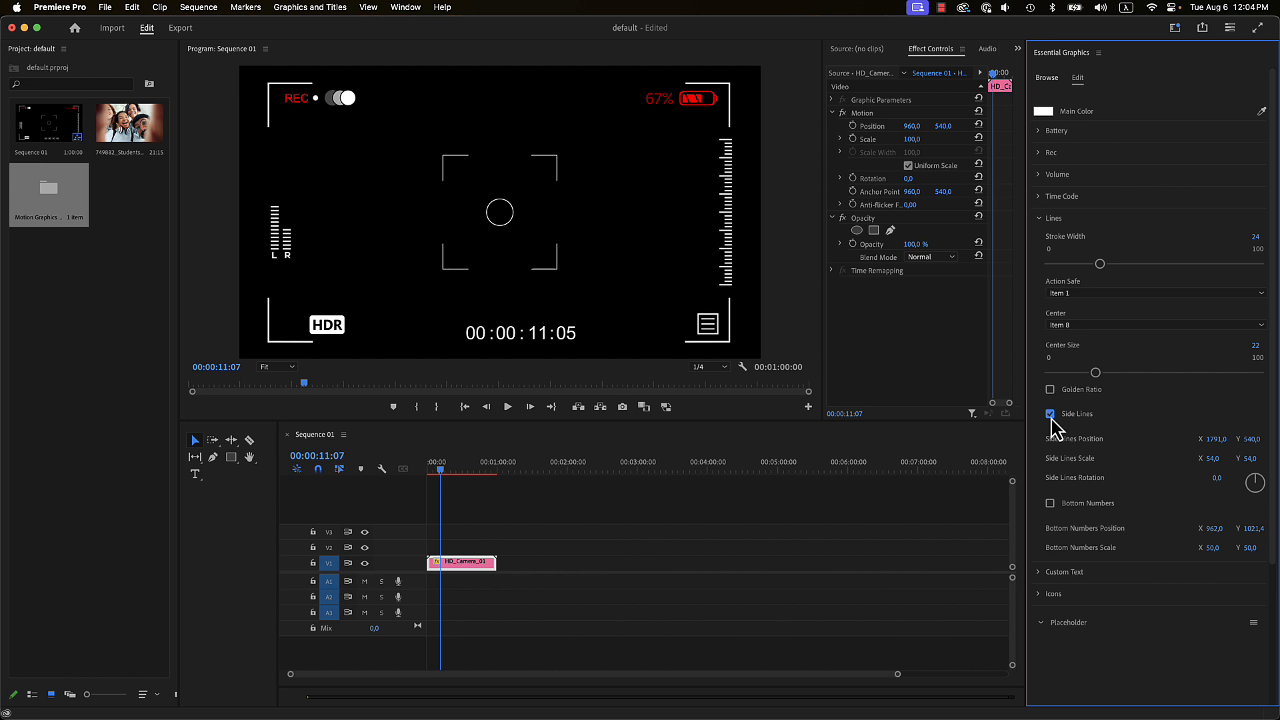
Step: Set the side lines' X position to 1772 and scale to 38, keeping their rotation at 0
left_click_drag(1208, 439, 1210, 442)
left_click_drag(1209, 449, 1216, 466)
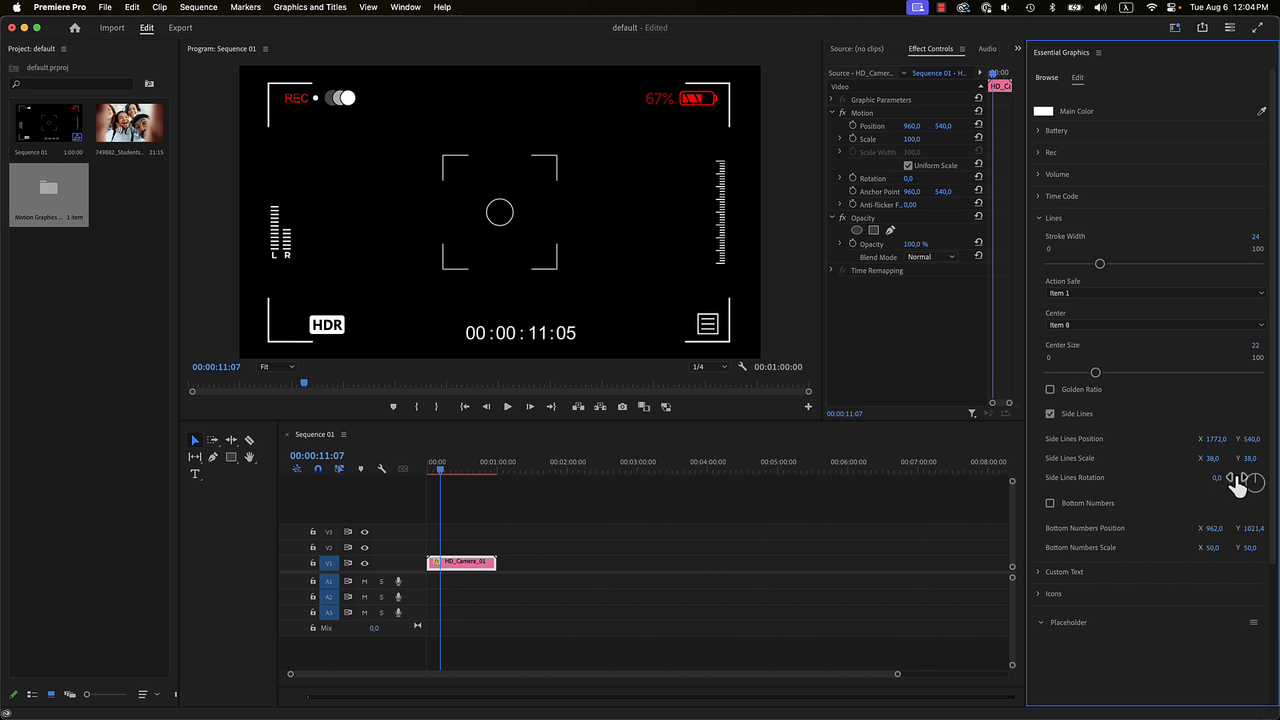
mouse_move(1257, 484)
left_mouse_down()
mouse_move(1273, 481)
mouse_move(1257, 487)
left_mouse_up()
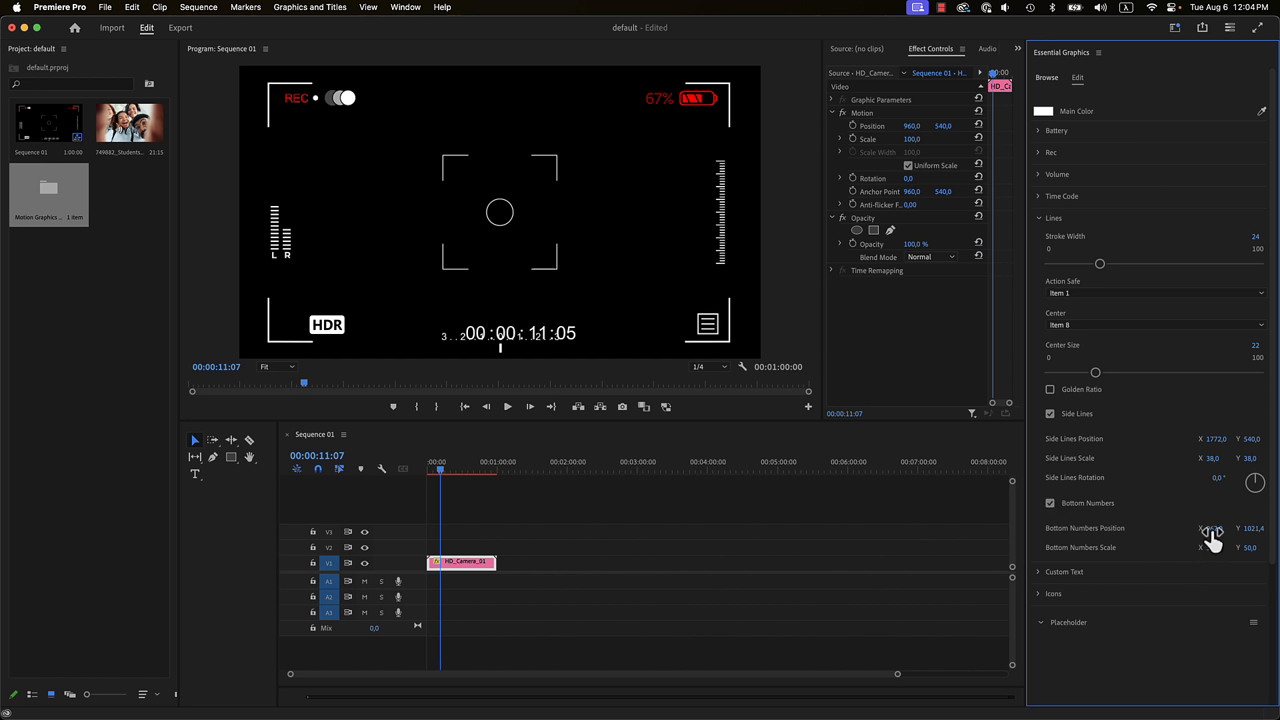
Step: Enable the bottom numbers and set their position to X 1042, Y 862.4 and their scale to 96
left_click_drag(1211, 531, 1251, 531)
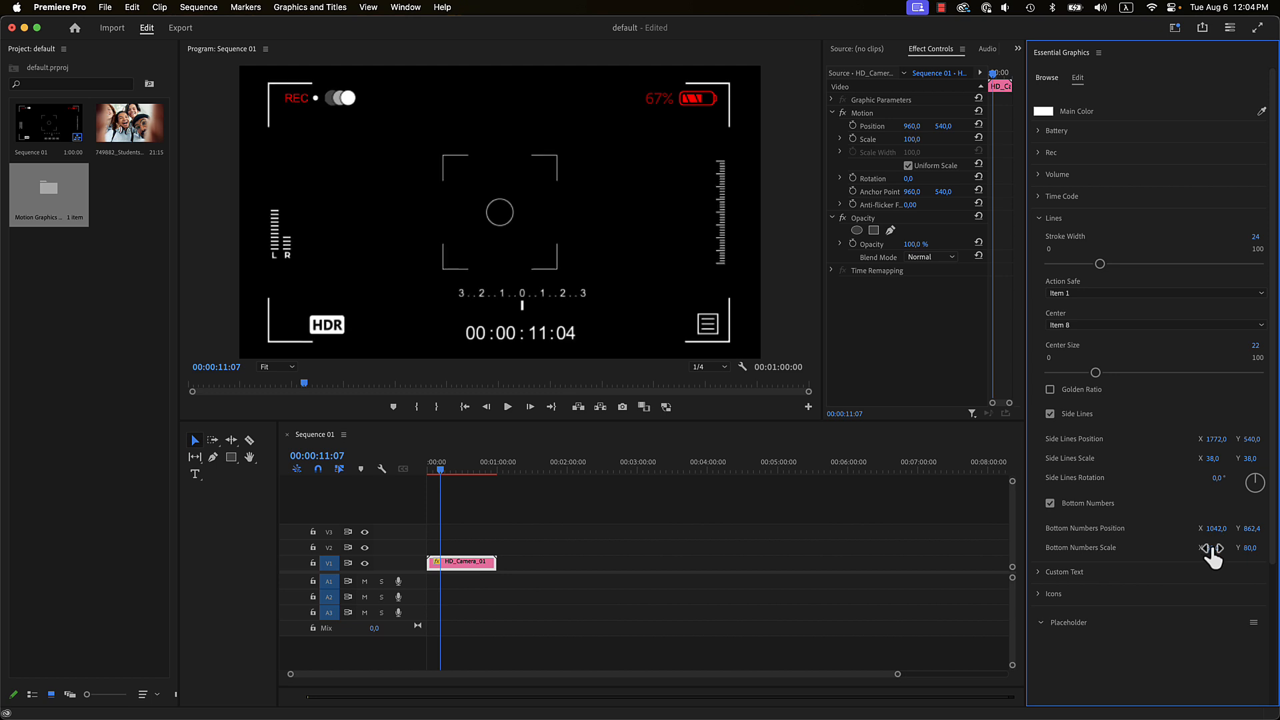
left_click_drag(1211, 547, 1222, 548)
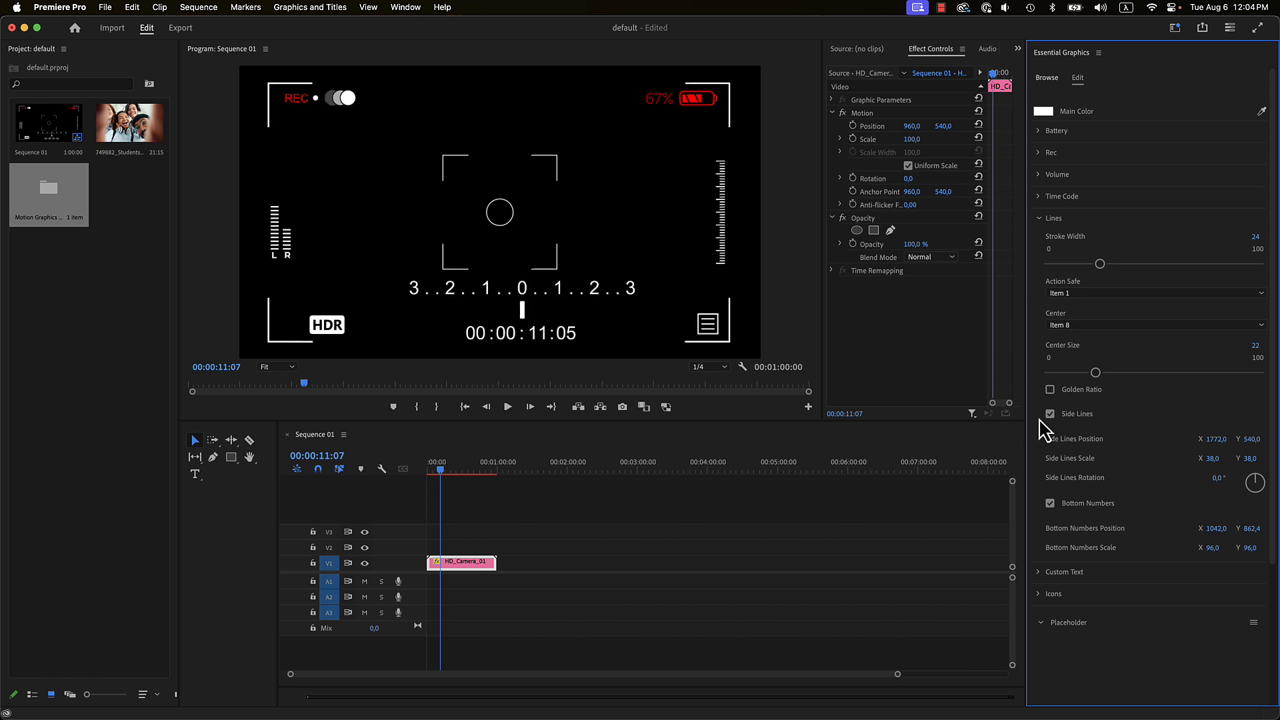
left_click(1038, 220)
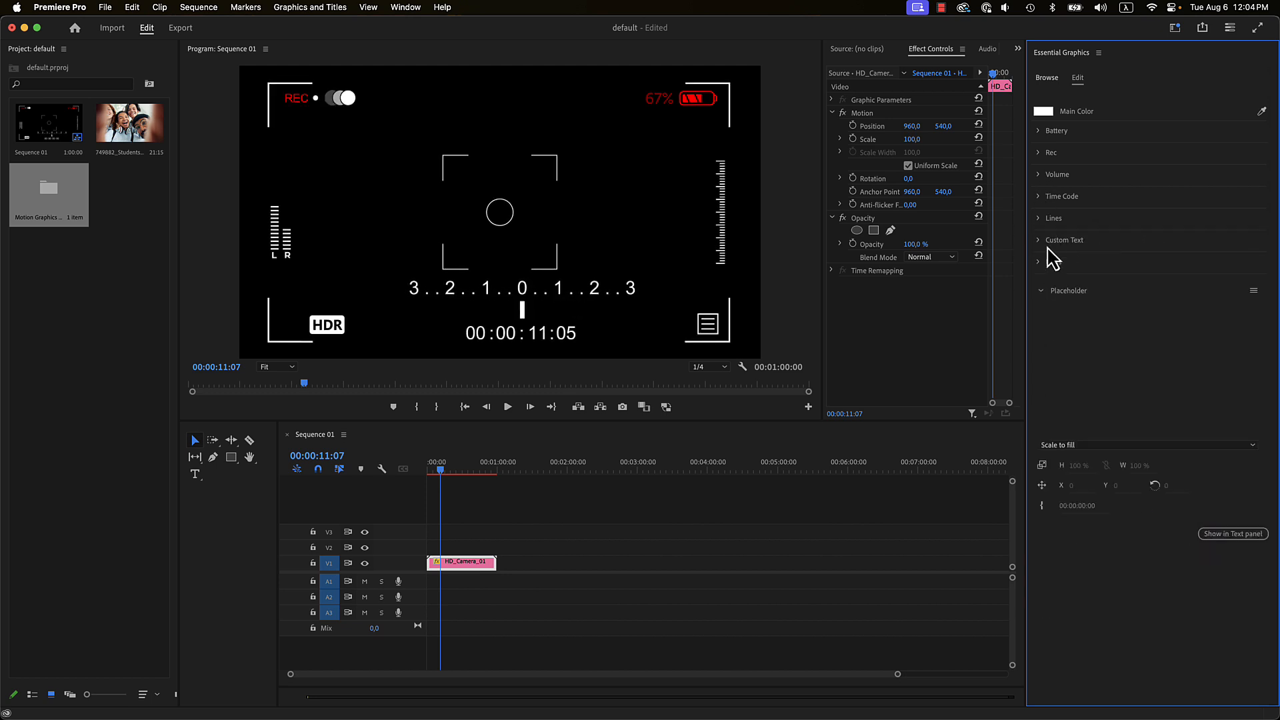
Step: Set the custom text to YOUR TEXT with size 76 and X position 396.1
left_click(1038, 240)
left_click_drag(1058, 360, 1103, 360)
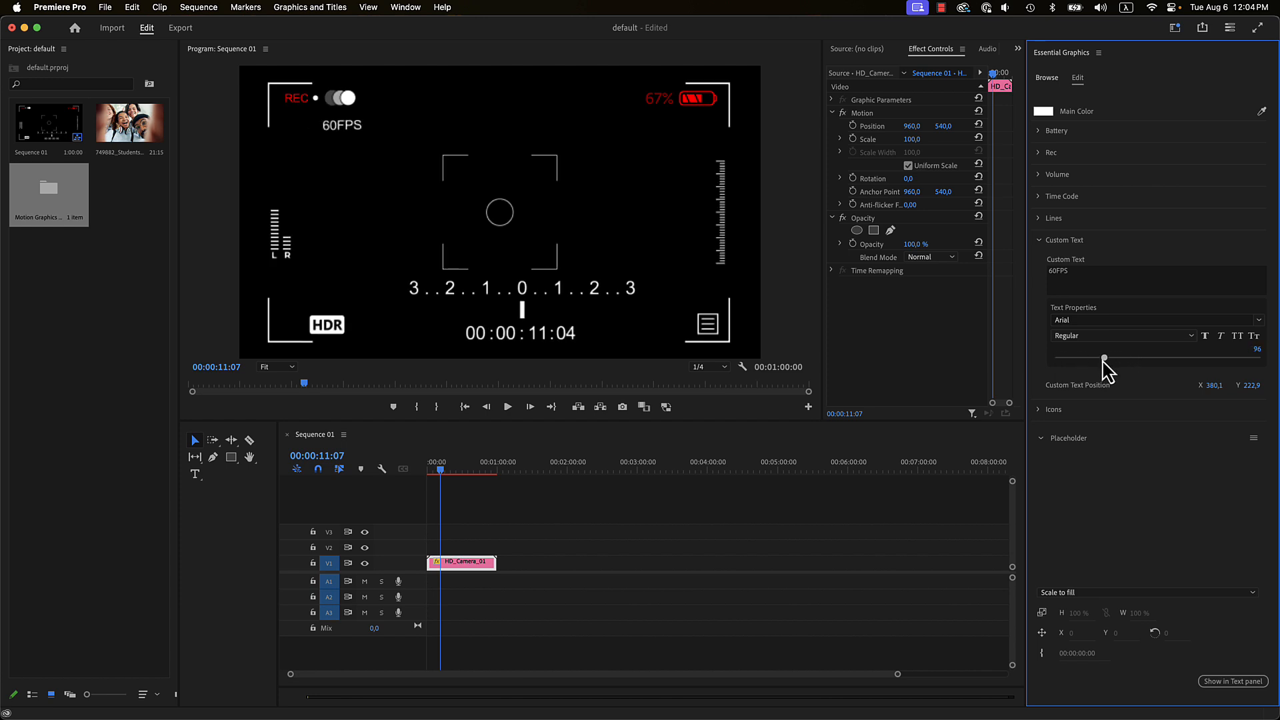
left_click(1085, 270)
type("YOUR TEXT")
left_click(1099, 353)
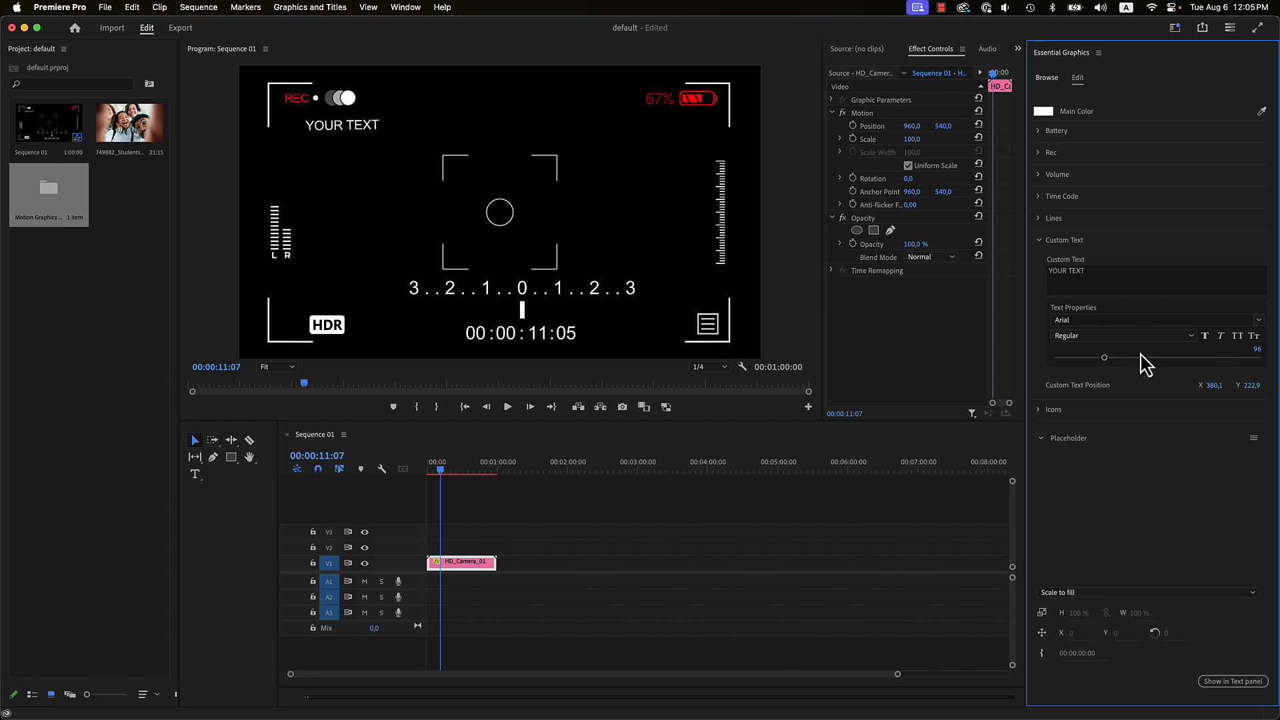
left_click_drag(1101, 360, 1092, 358)
left_click_drag(1202, 390, 1220, 391)
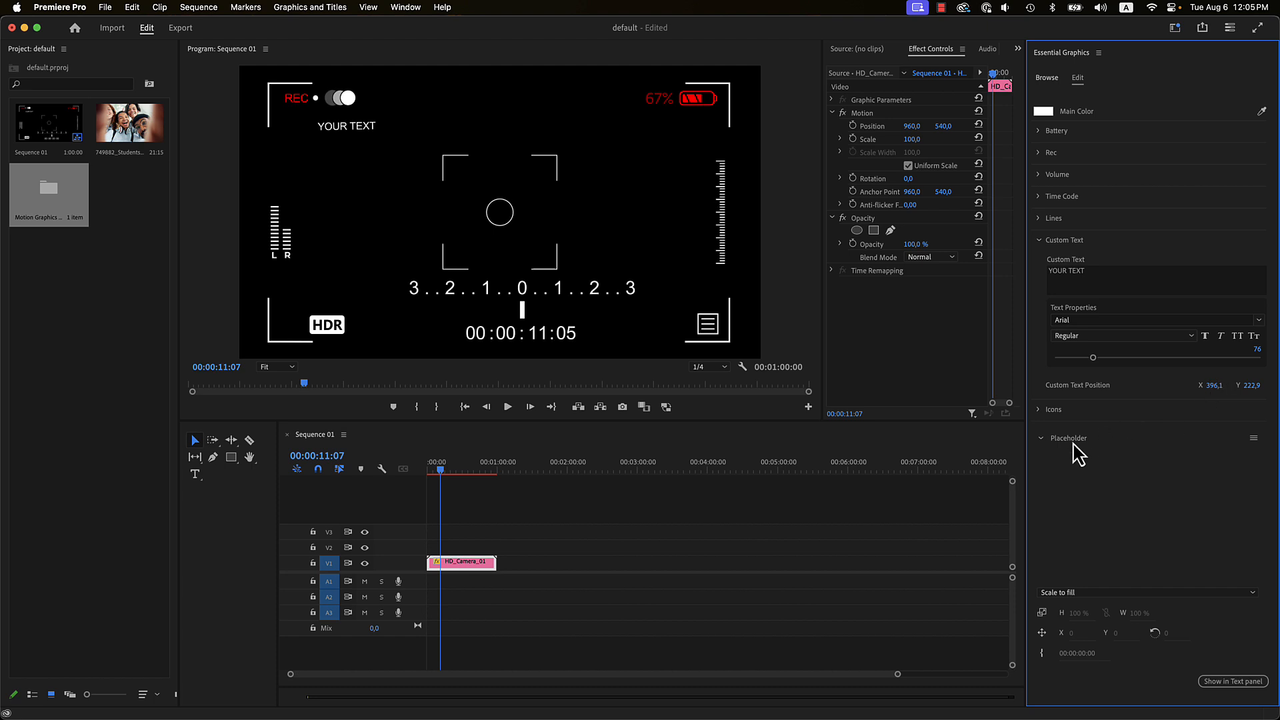
Step: Set icon 1 to 4K with X position 186 and scale 28
left_click(1041, 440)
left_click(1038, 409)
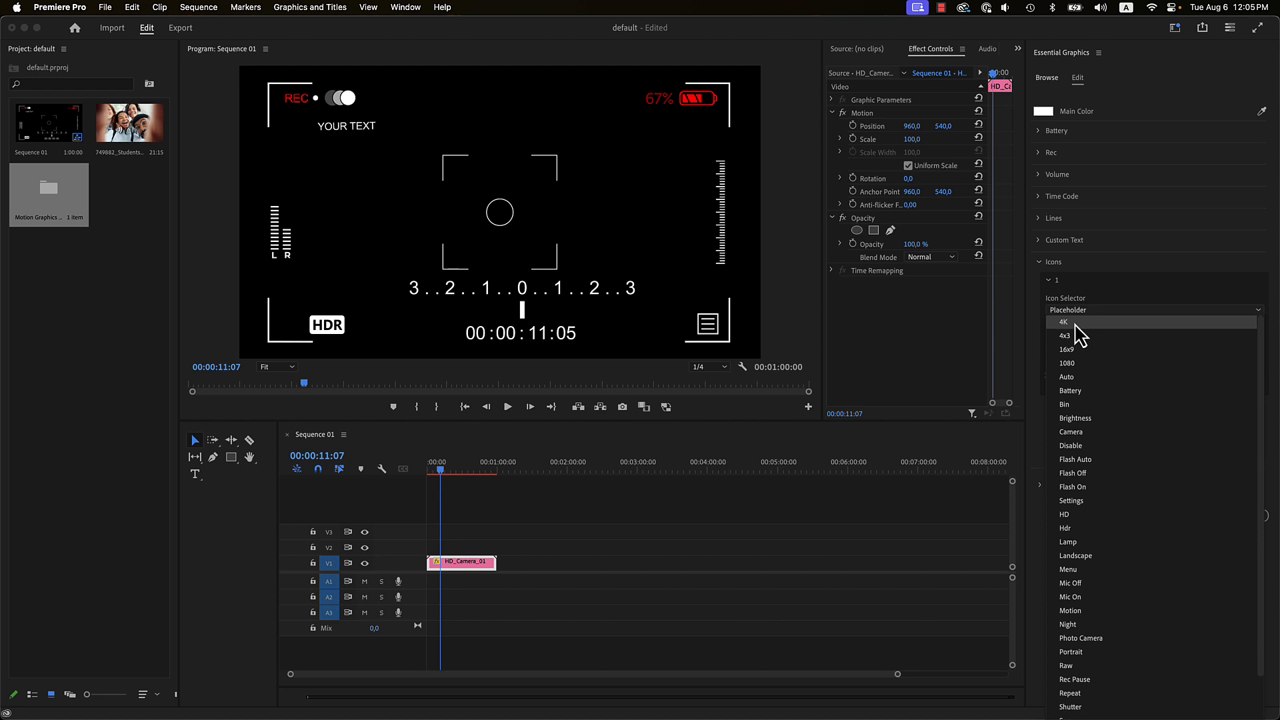
left_click(1073, 322)
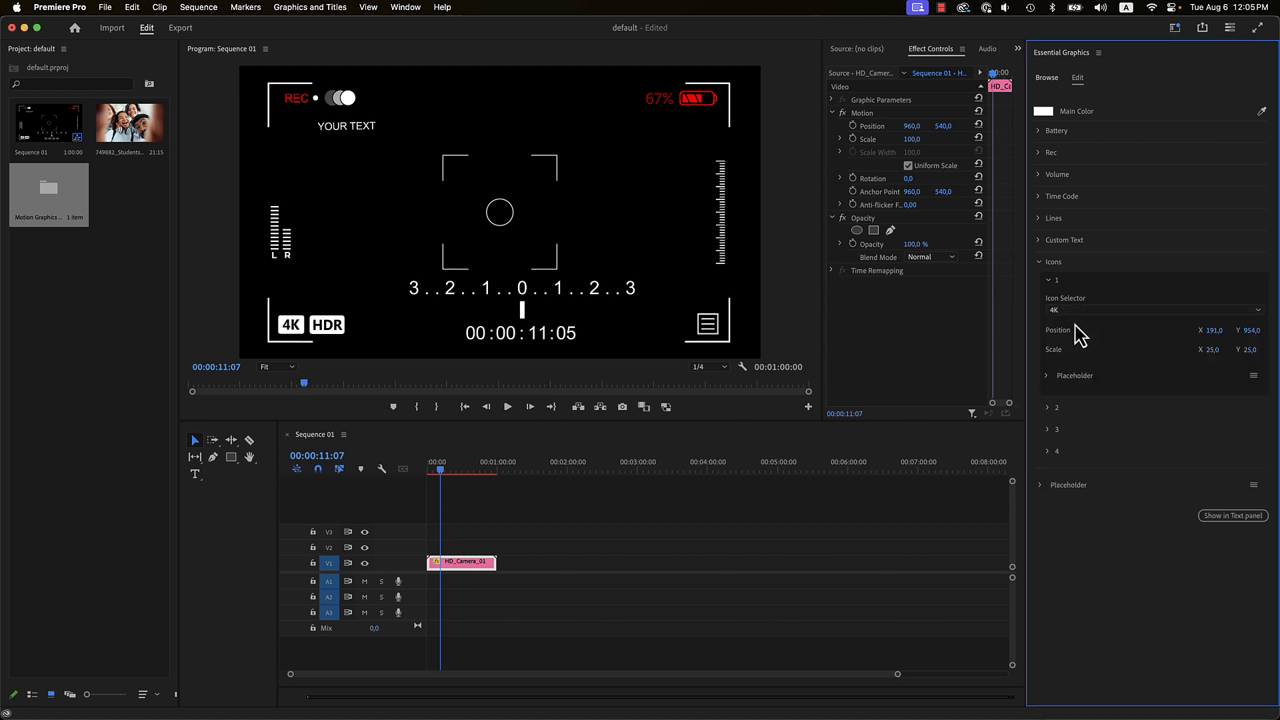
left_click_drag(1213, 338, 1212, 360)
Step: Try 4x3 for icon 1, switch it to 16x9, and set its X position to 178
left_click(1142, 309)
left_click(1133, 343)
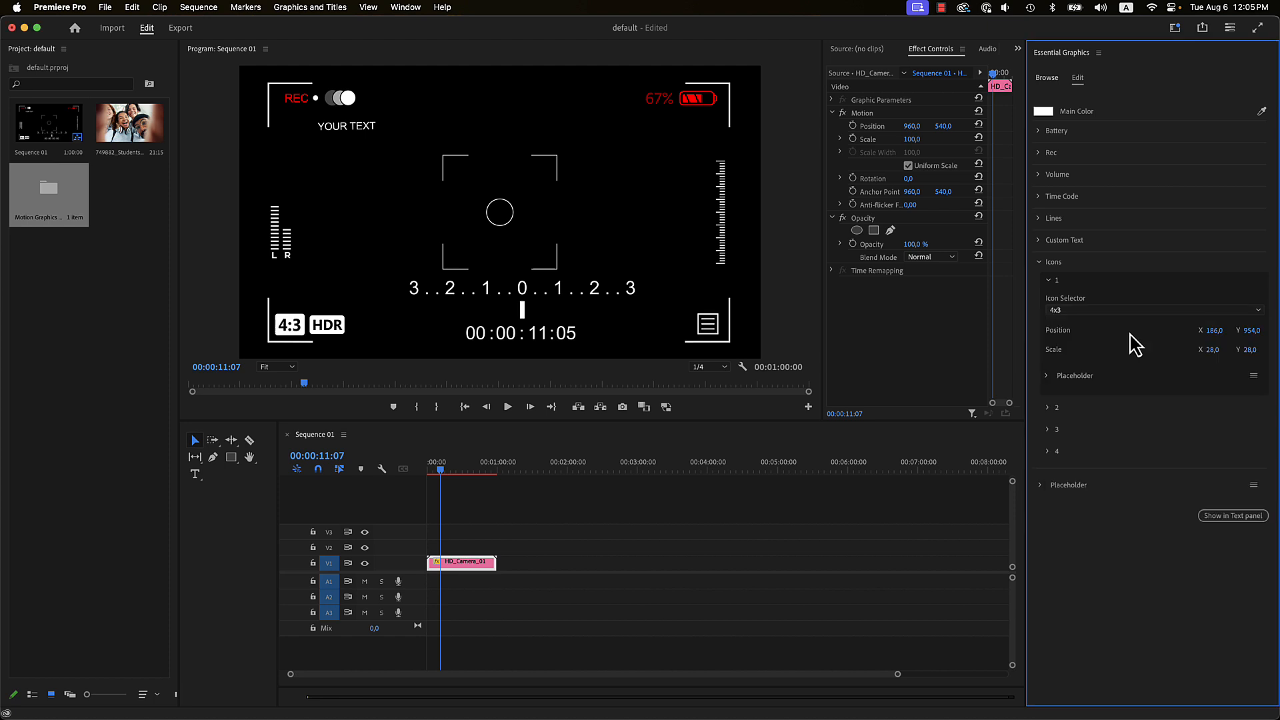
left_click(1146, 310)
left_click(1134, 341)
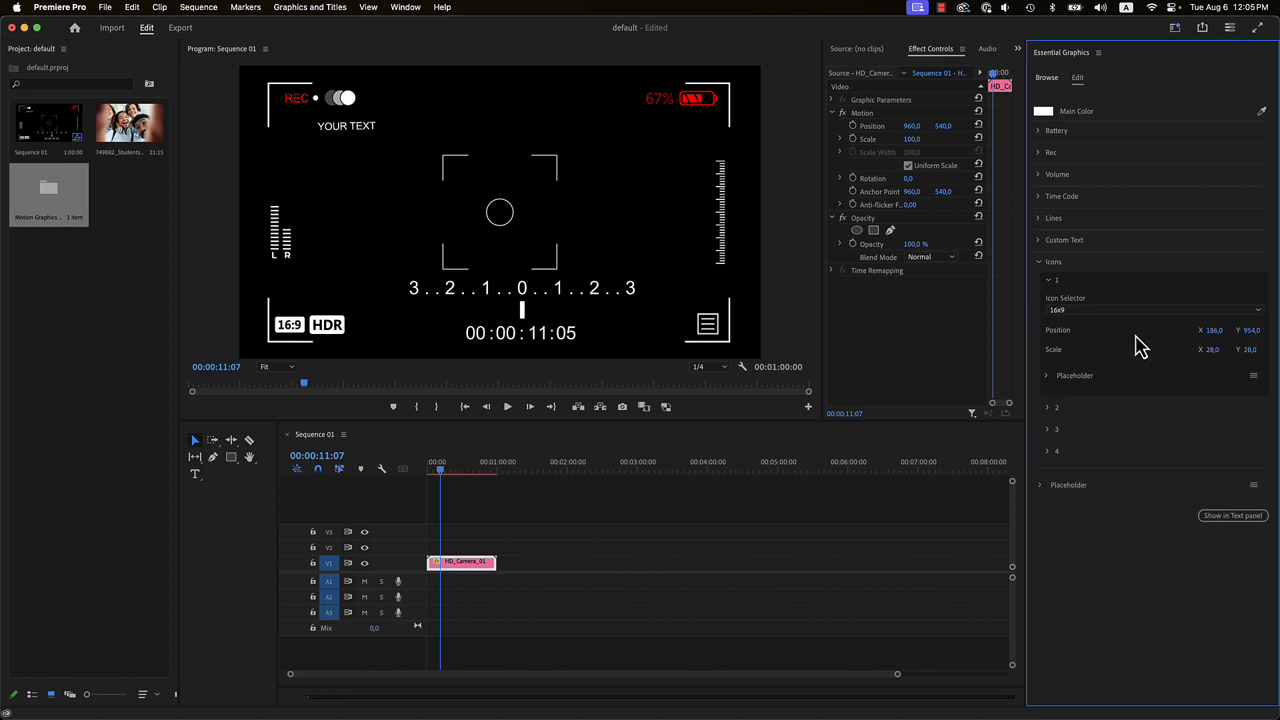
left_click_drag(1213, 333, 1214, 333)
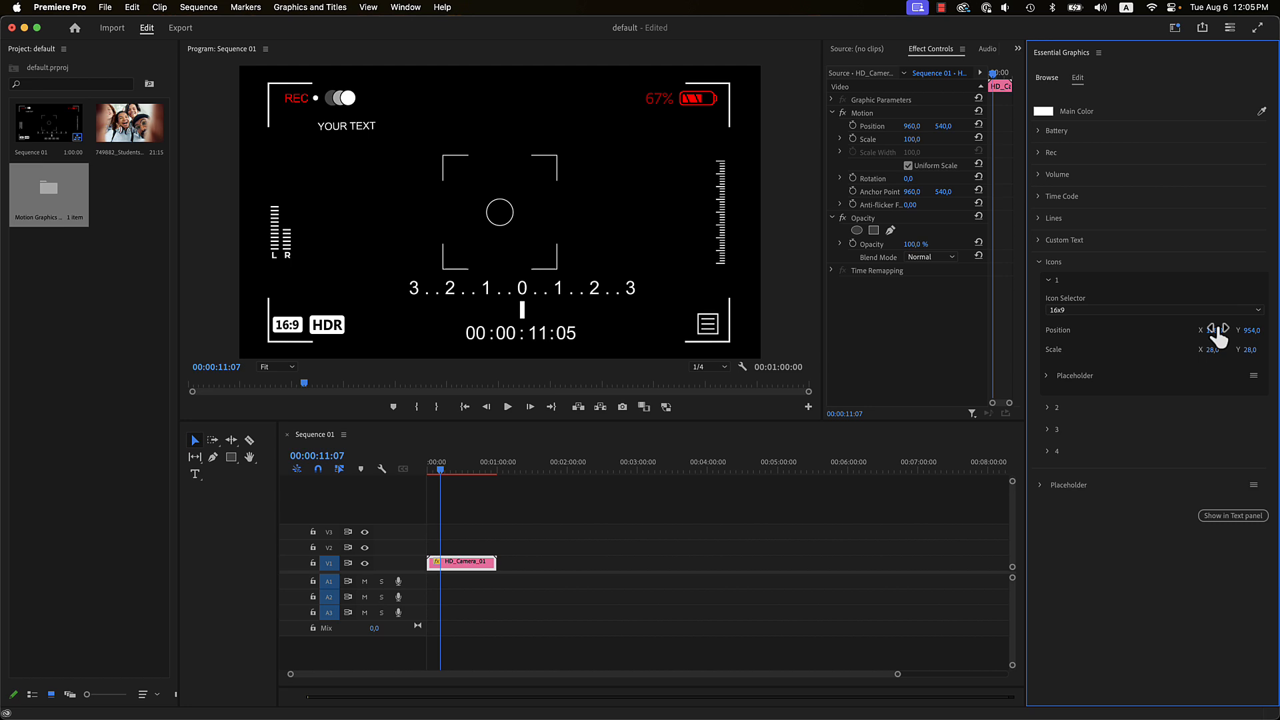
Step: Set icon 1 to Placeholder and expand the icon's own media placeholder settings
left_click(1161, 311)
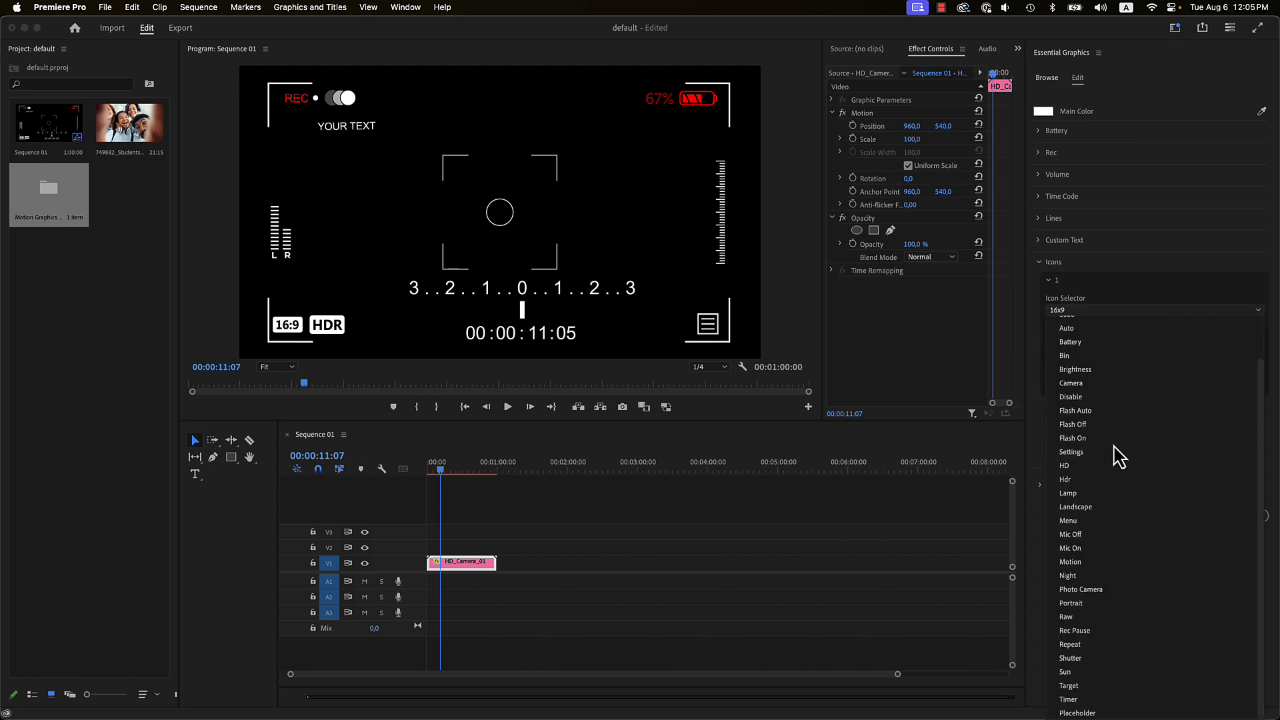
left_click(1078, 712)
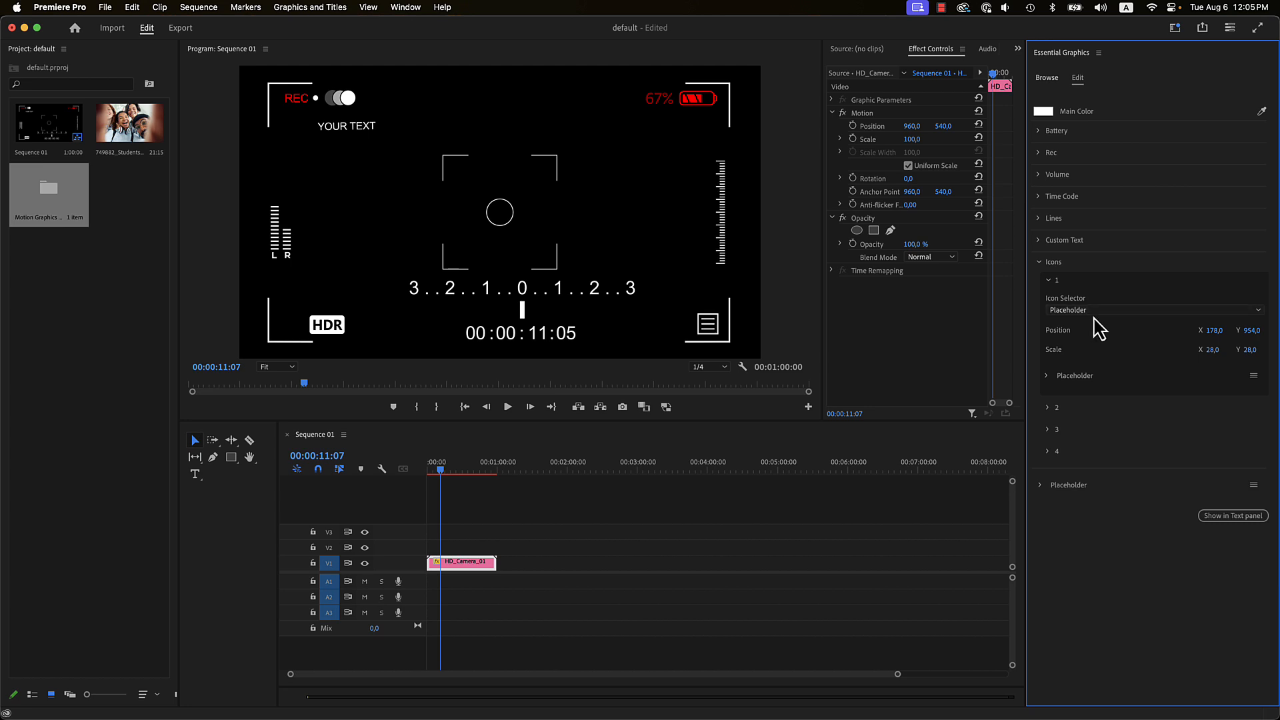
left_click(1047, 376)
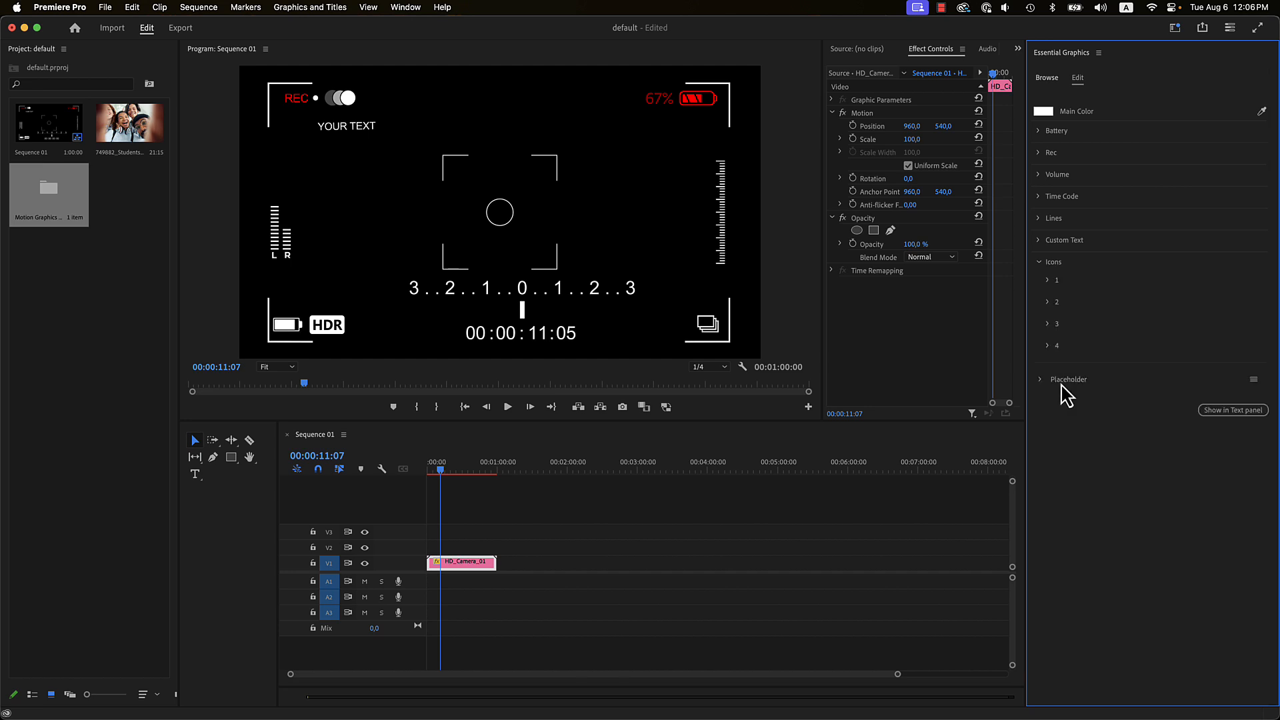
Step: Expand the template's main Placeholder and insert the 749882_Students video clip from the project into it
left_click(1063, 381)
left_click_drag(130, 123, 1130, 492)
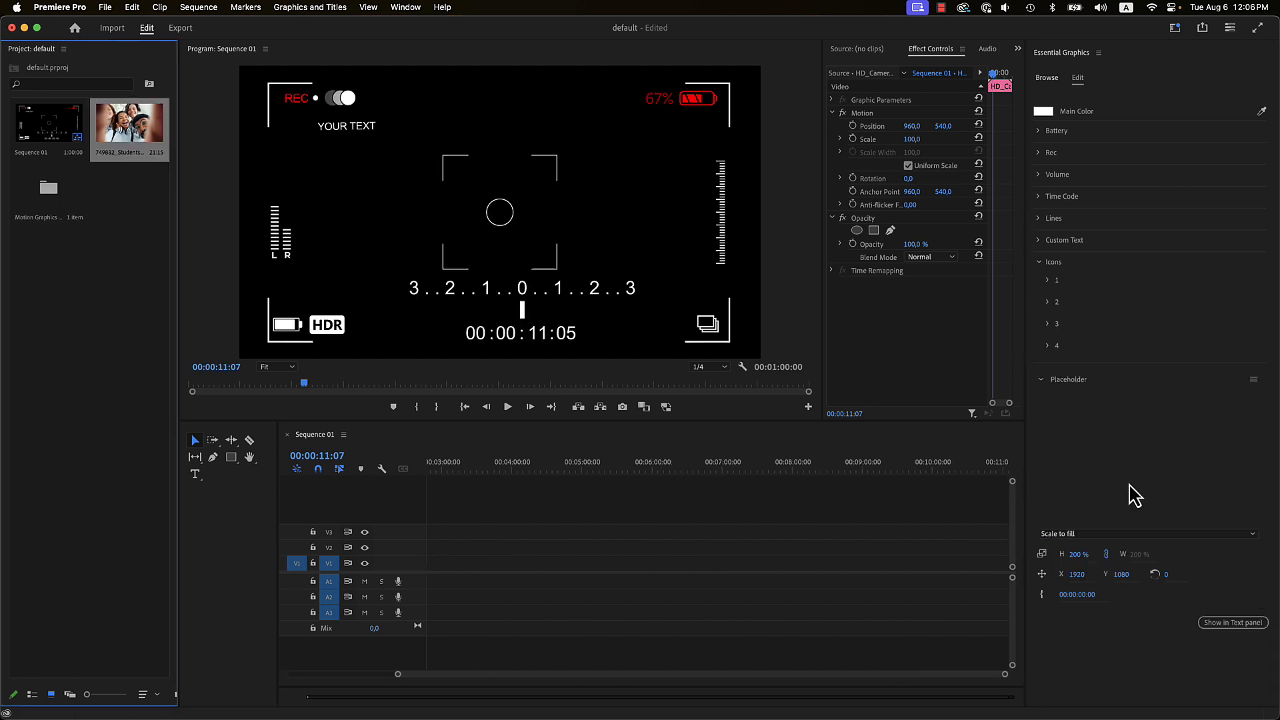